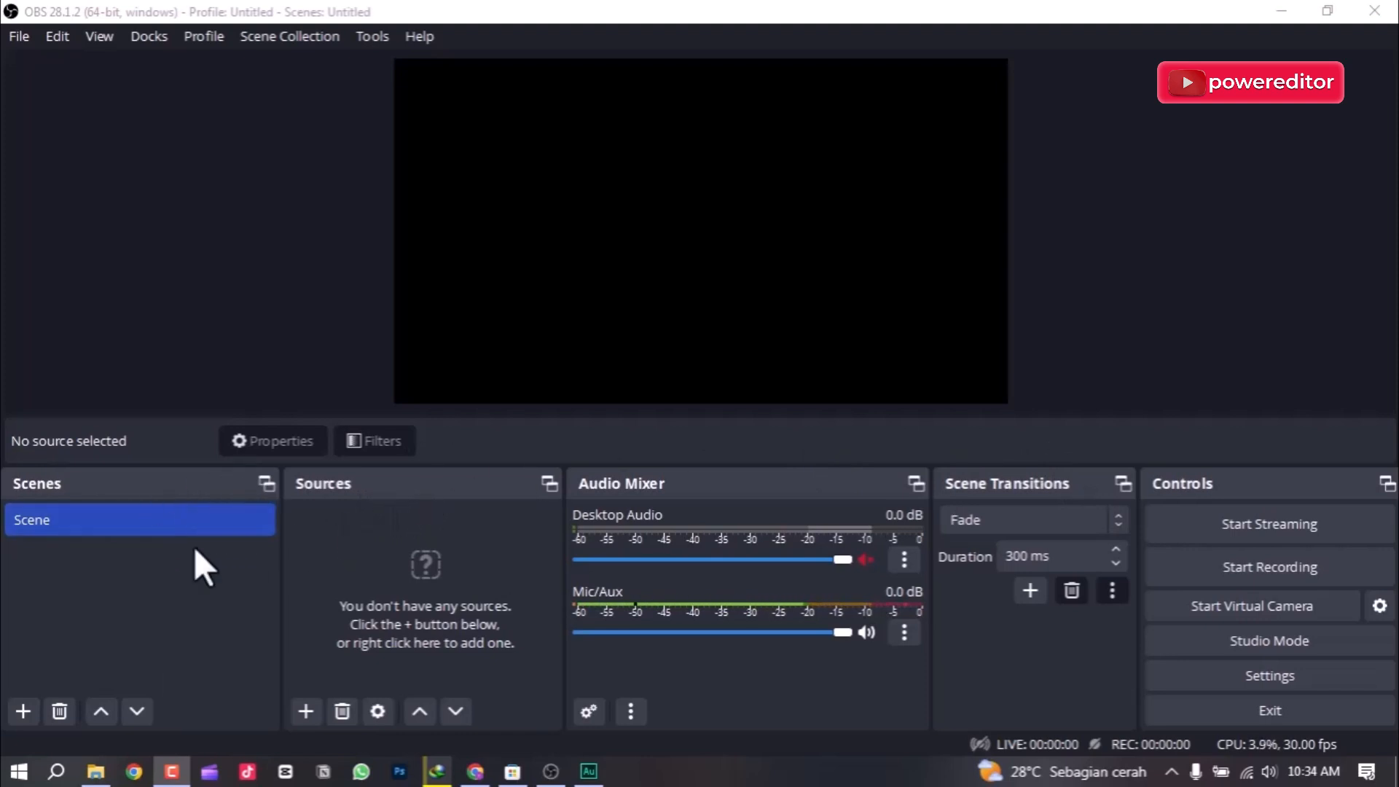
Add a new scene named Scene 2 and make the original Scene active again.
{"action": "left_click", "coordinate": [146, 592]}
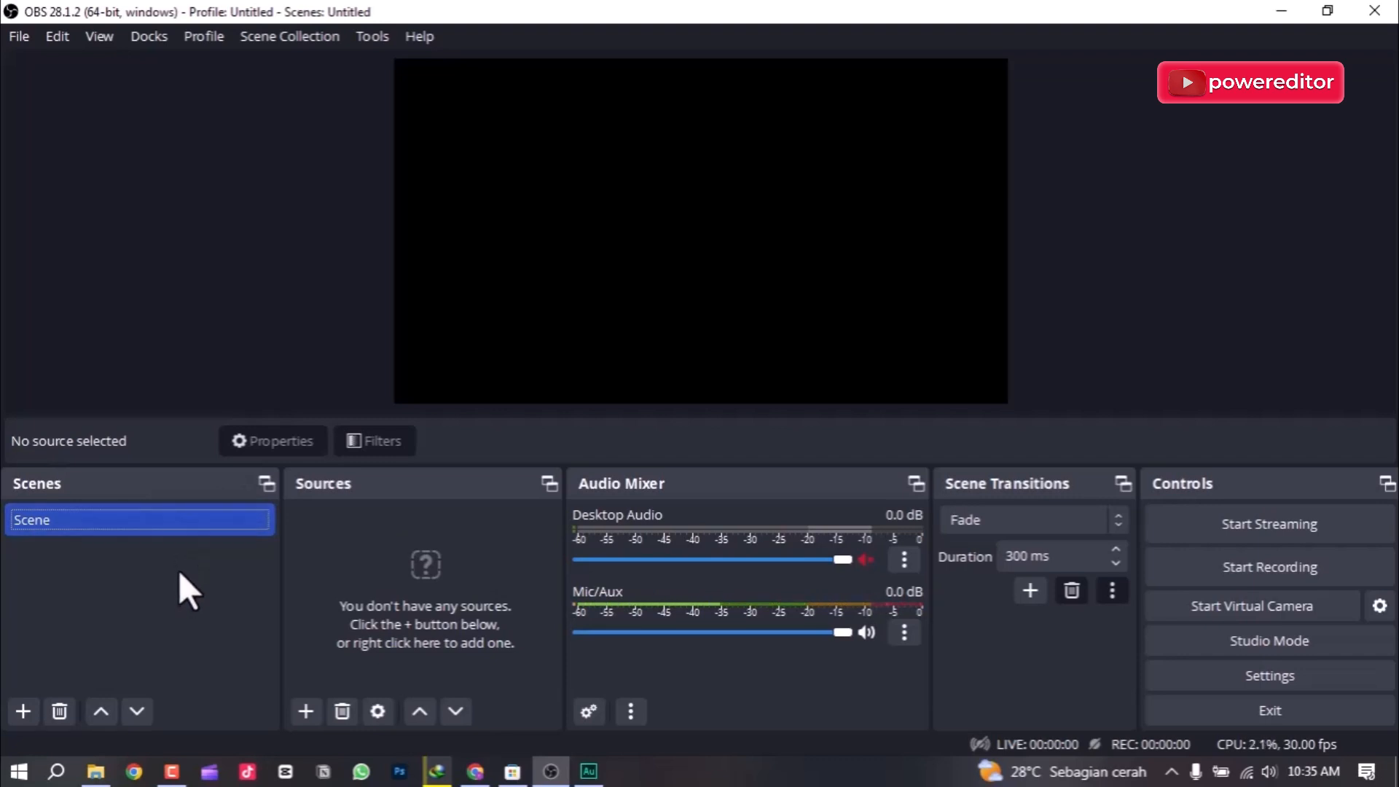
{"action": "left_click", "coordinate": [23, 711]}
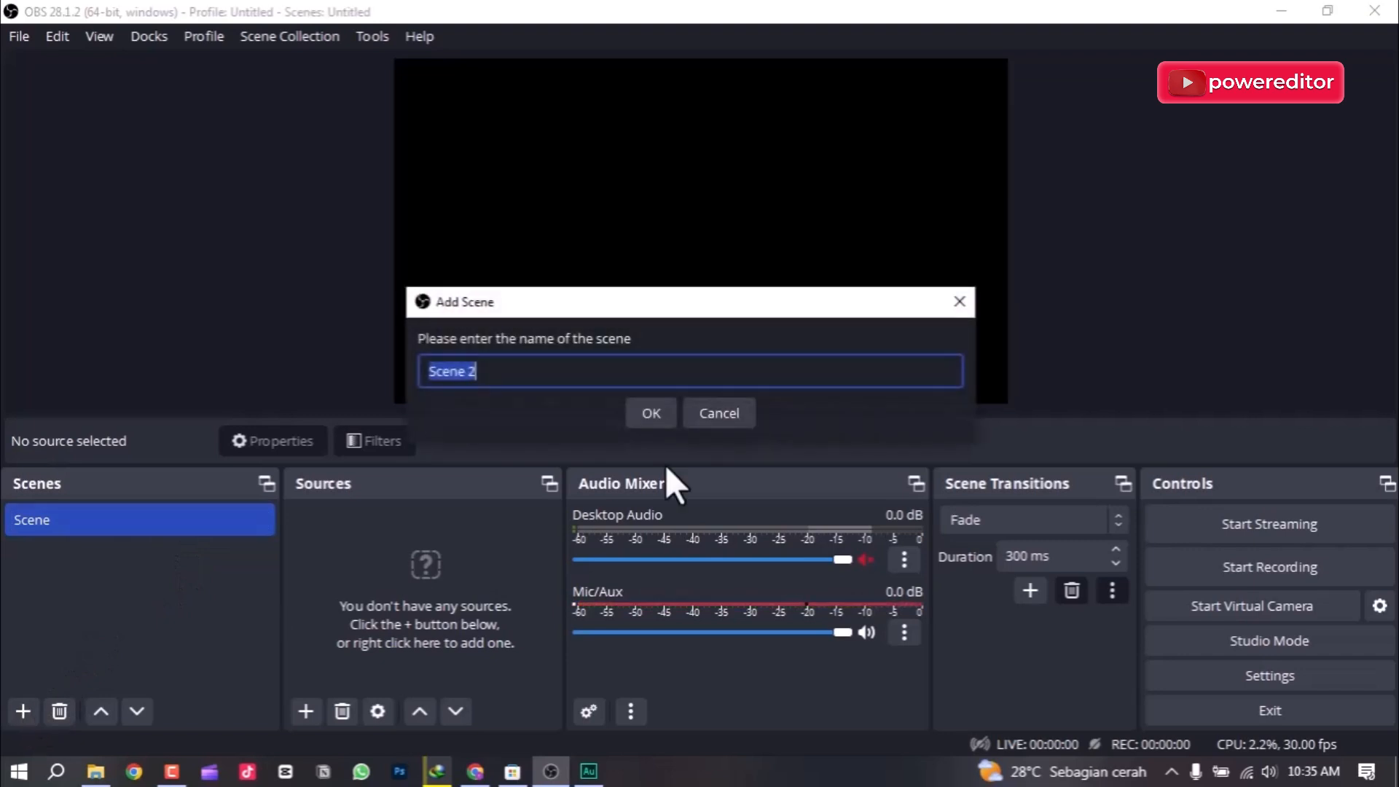
{"action": "left_click", "coordinate": [665, 421]}
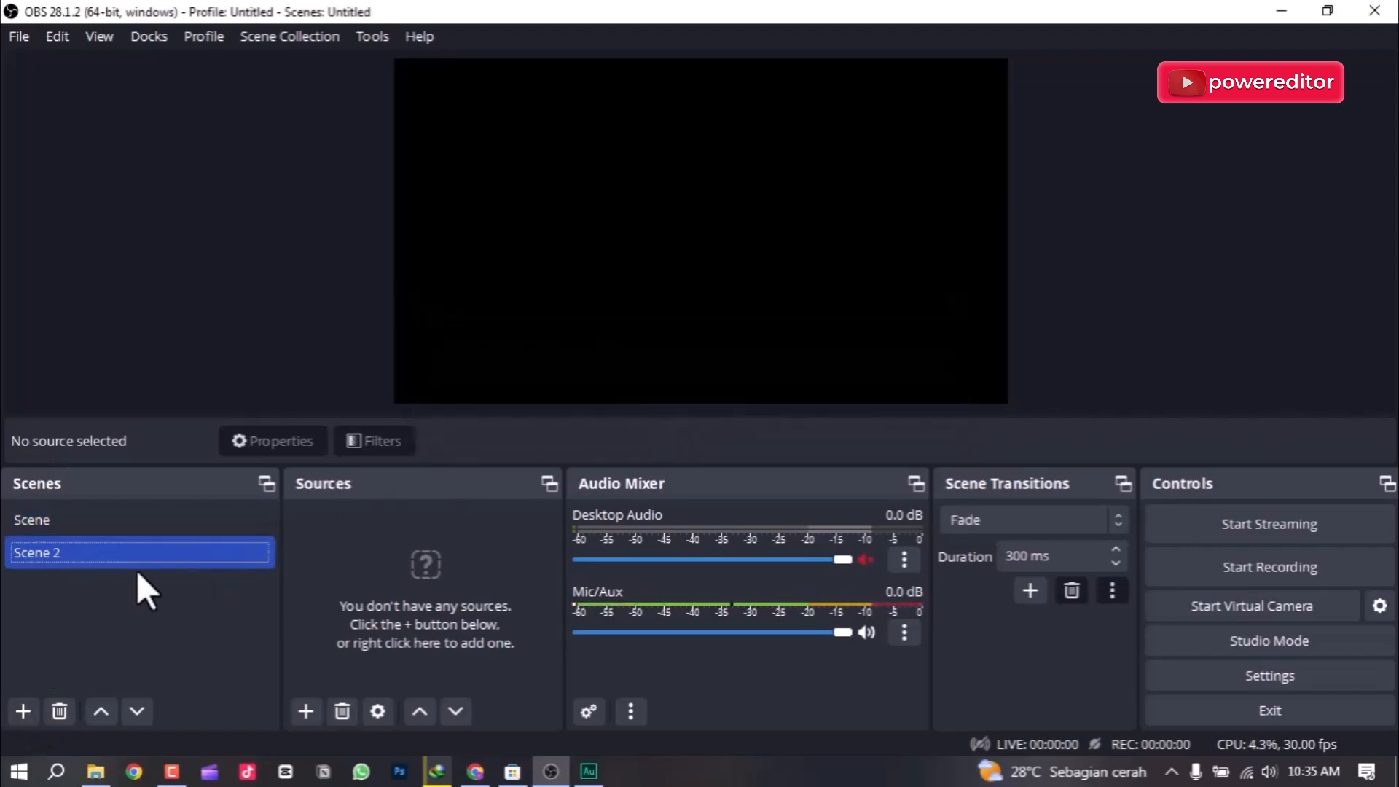
{"action": "left_click", "coordinate": [152, 523]}
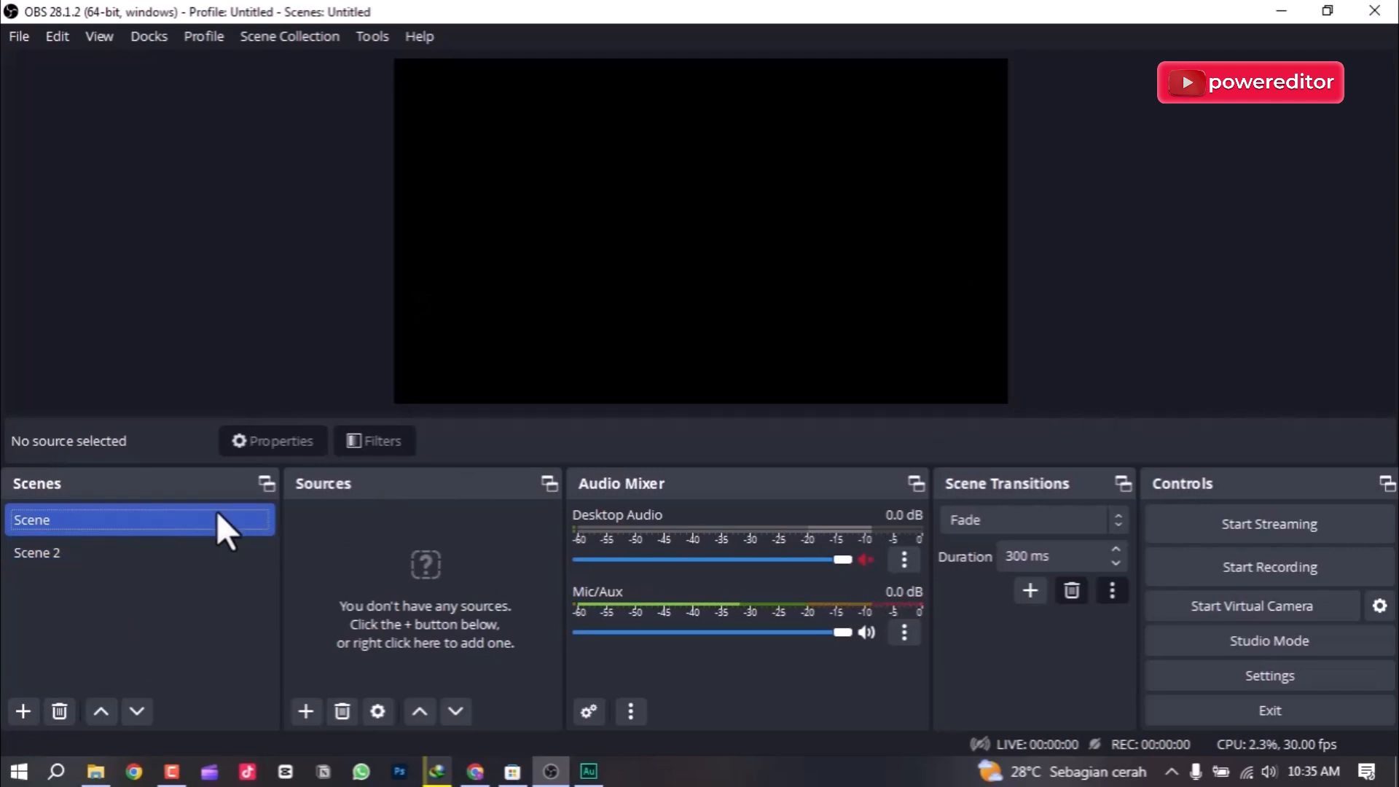
{"action": "left_click", "coordinate": [179, 552], "text": "ctrl"}
{"action": "left_click", "coordinate": [180, 522]}
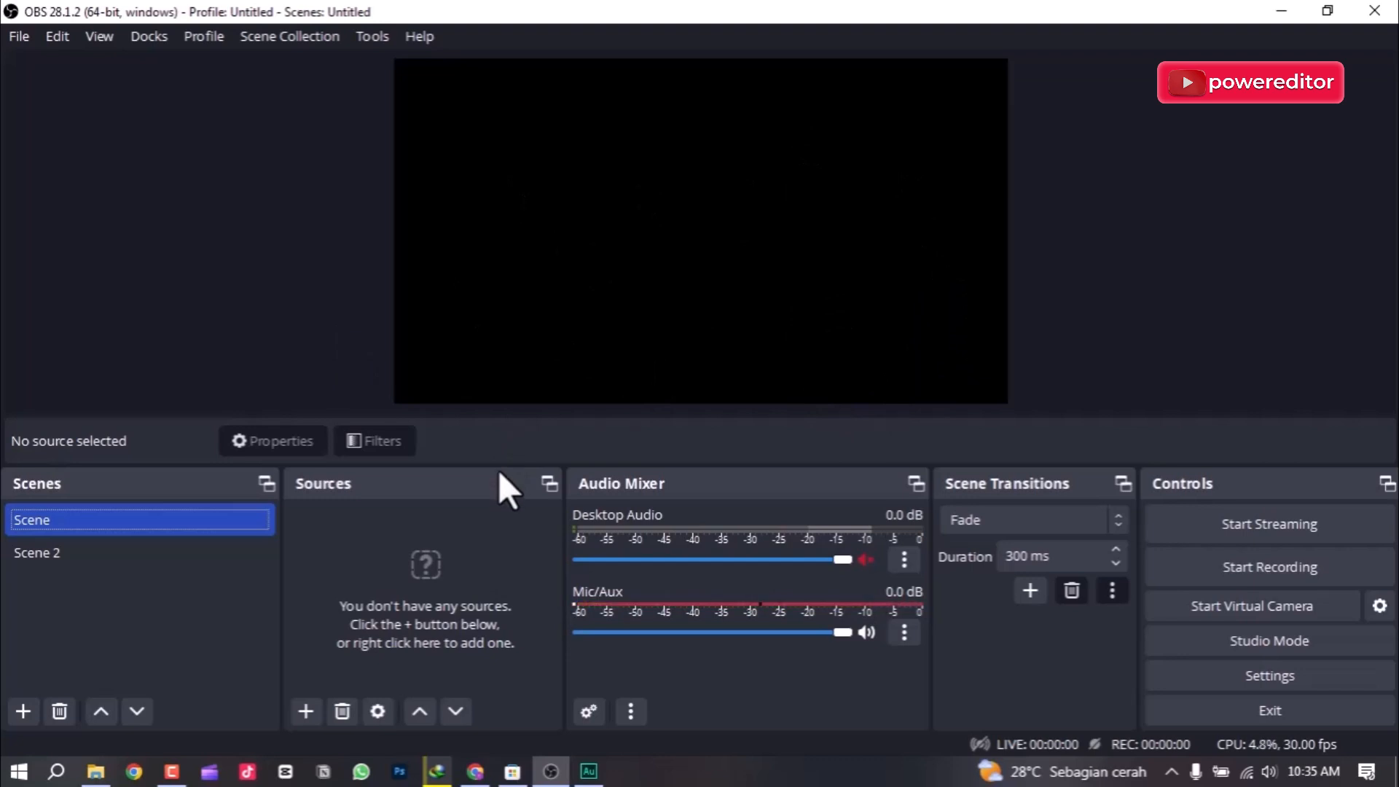
Add a new Window Capture source to Scene, keeping its default name and visibility.
{"action": "left_click", "coordinate": [314, 714]}
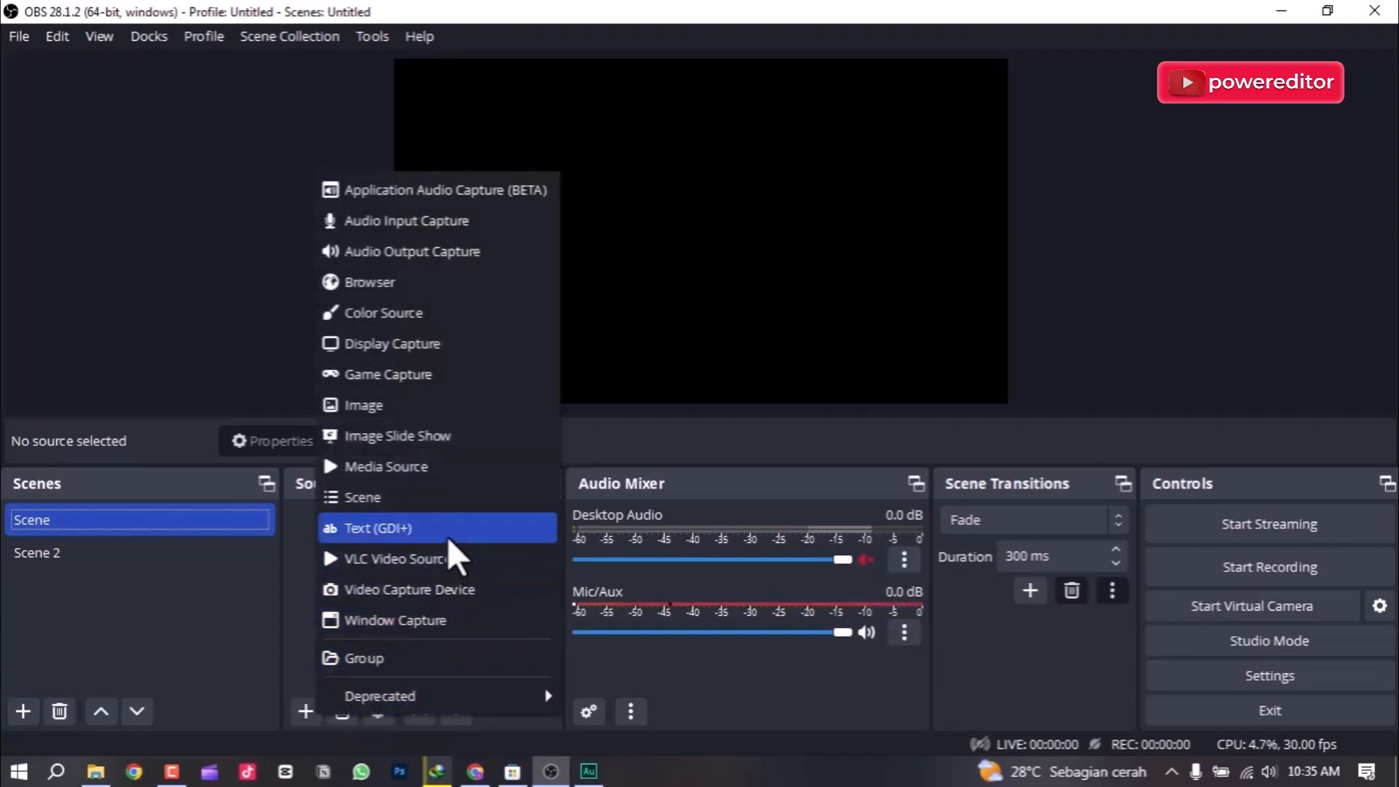
{"action": "left_click", "coordinate": [445, 619]}
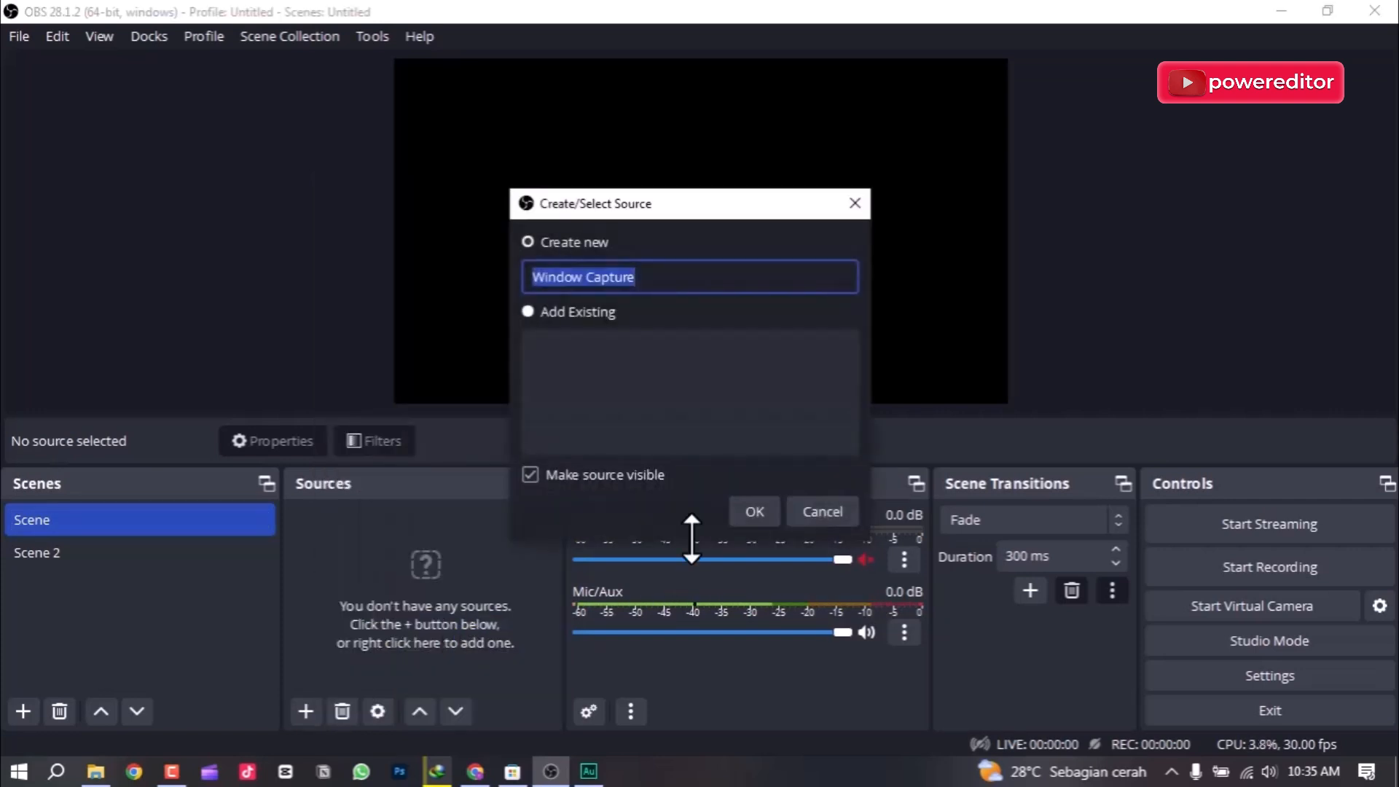
{"action": "left_click", "coordinate": [762, 512]}
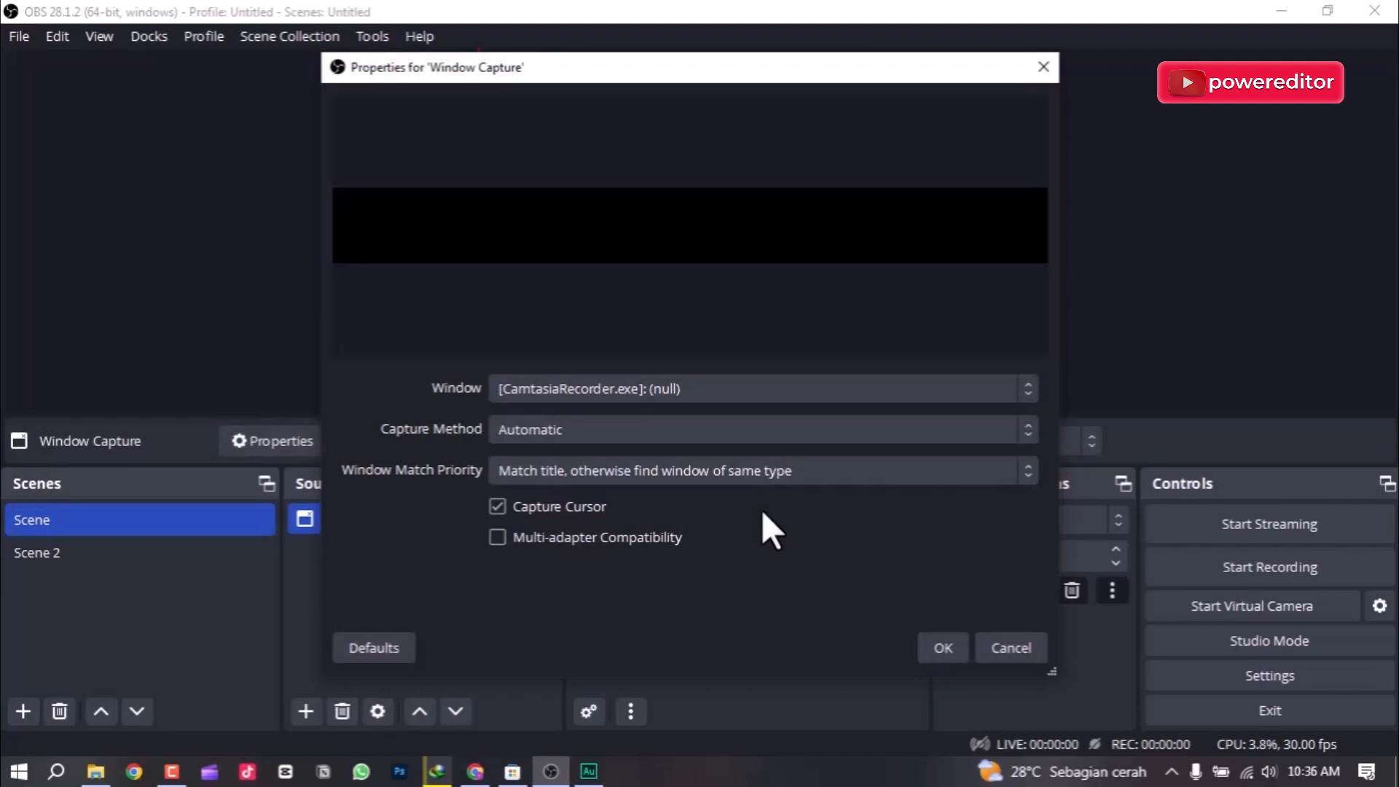
Set the Window Capture source to capture the window [explorer.exe]: P21. adding subtittle and accept its properties.
{"action": "left_click", "coordinate": [759, 386]}
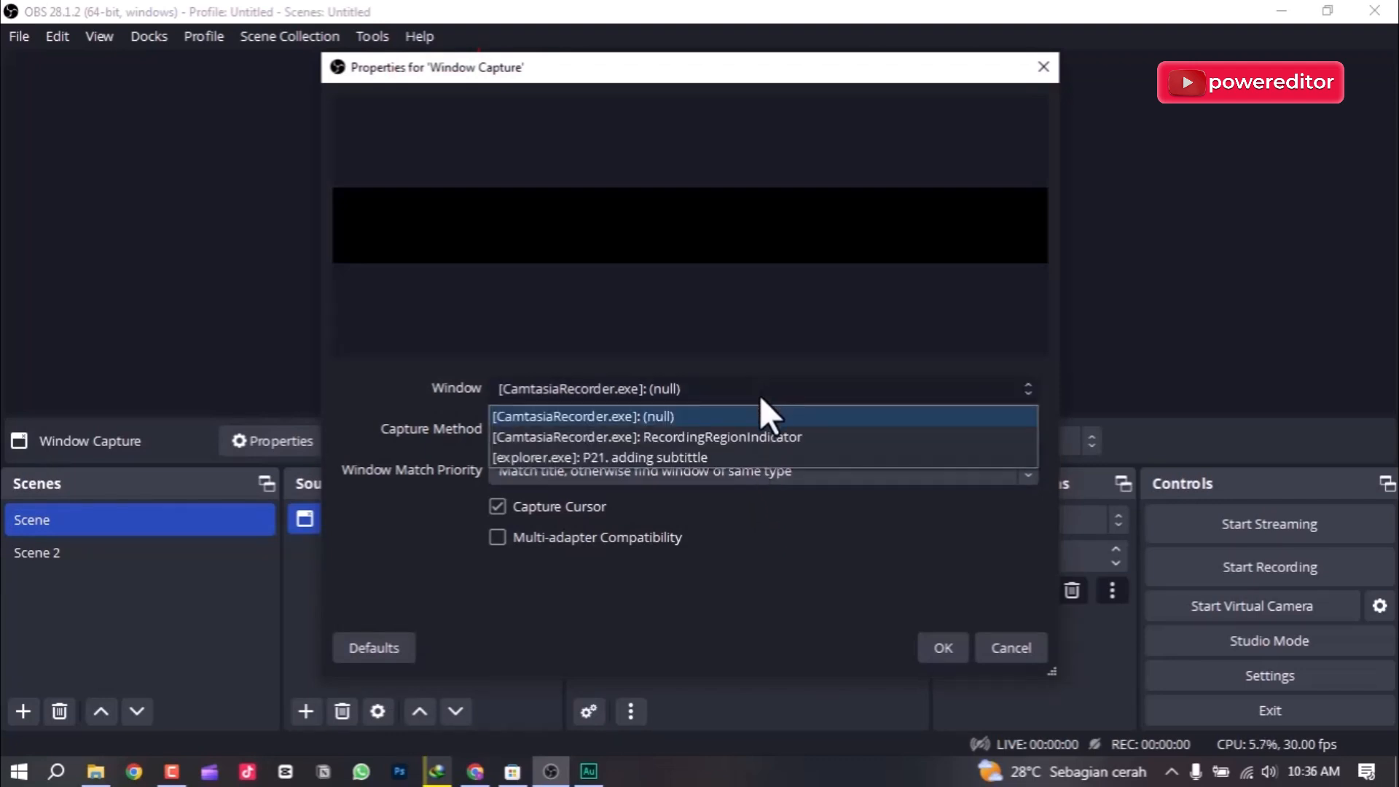
{"action": "left_click", "coordinate": [762, 436]}
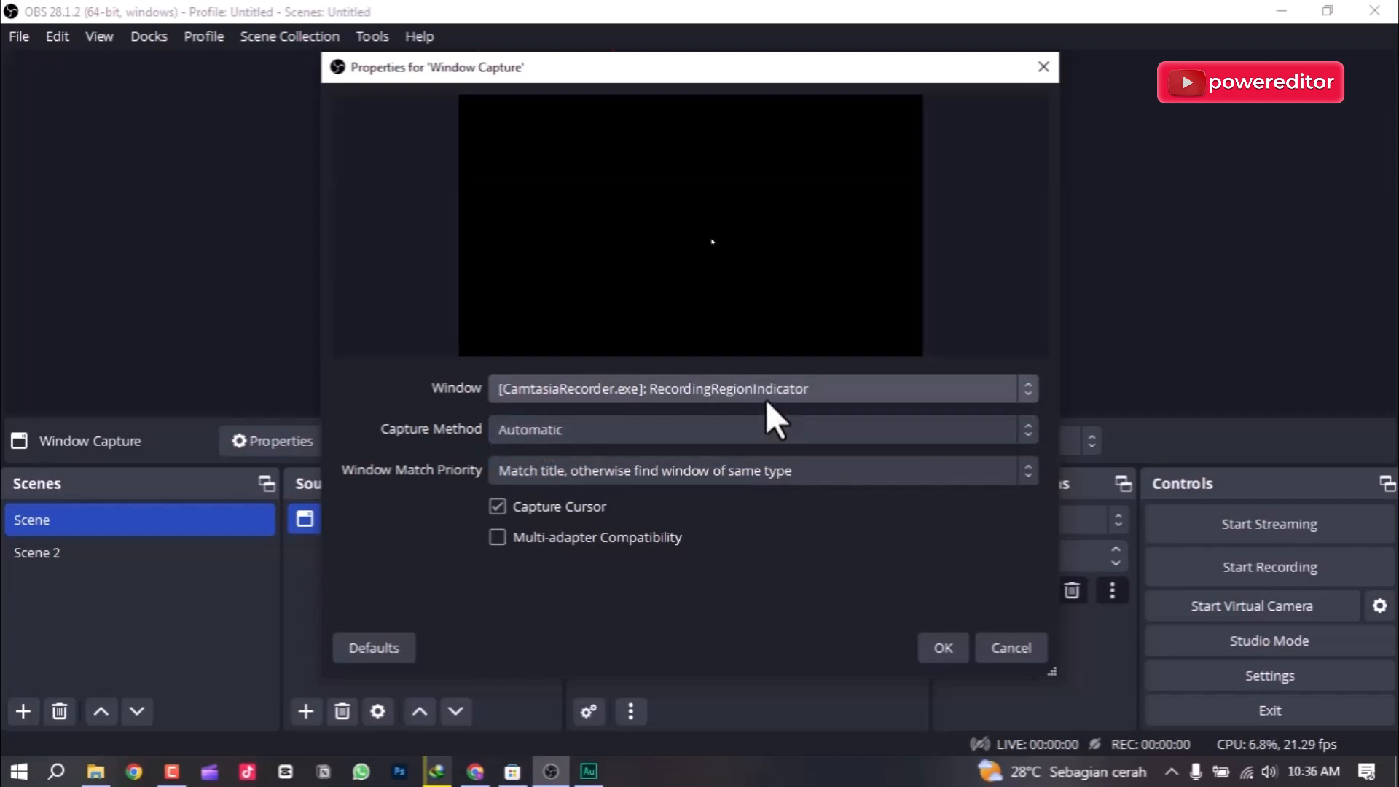
{"action": "left_click", "coordinate": [769, 392]}
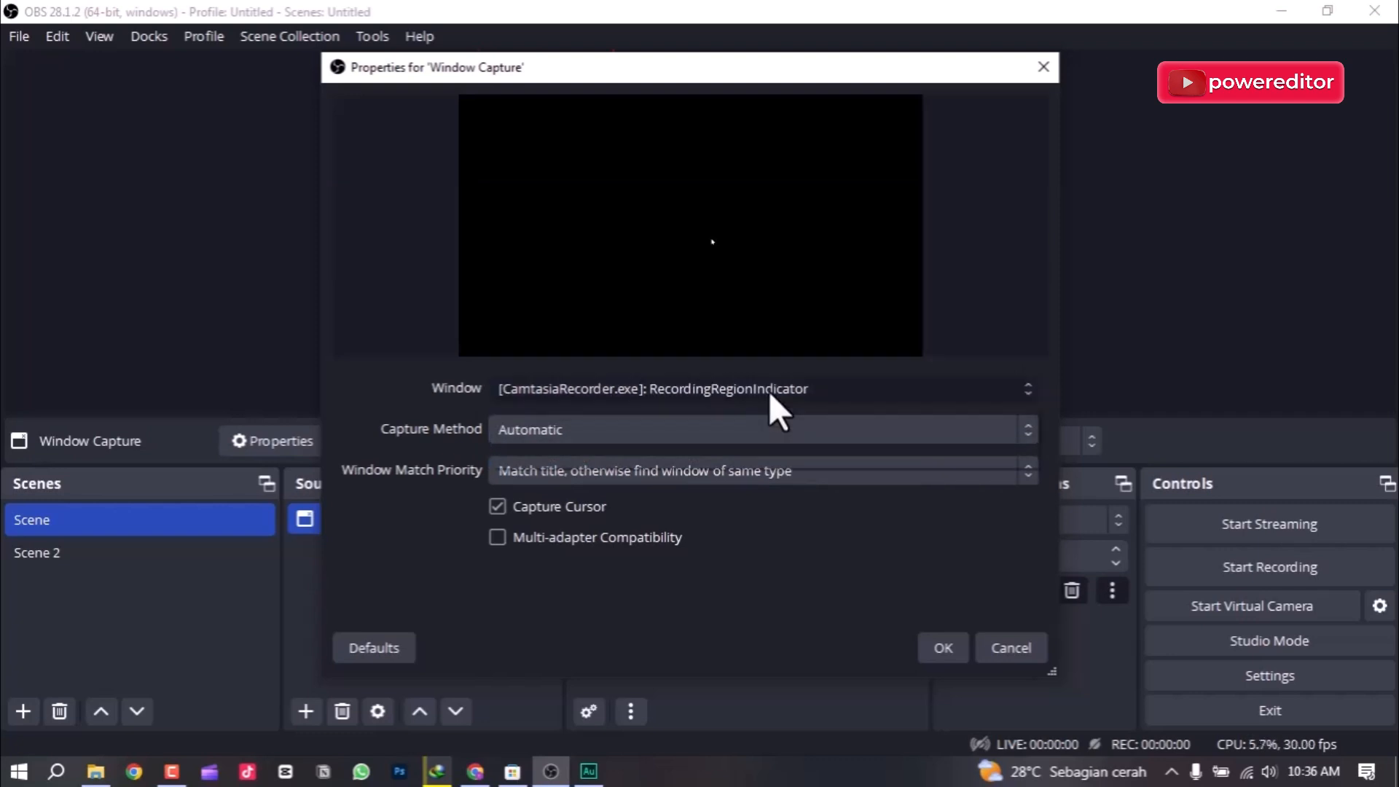
{"action": "left_click", "coordinate": [767, 412]}
{"action": "left_click", "coordinate": [770, 392]}
{"action": "left_click", "coordinate": [750, 455]}
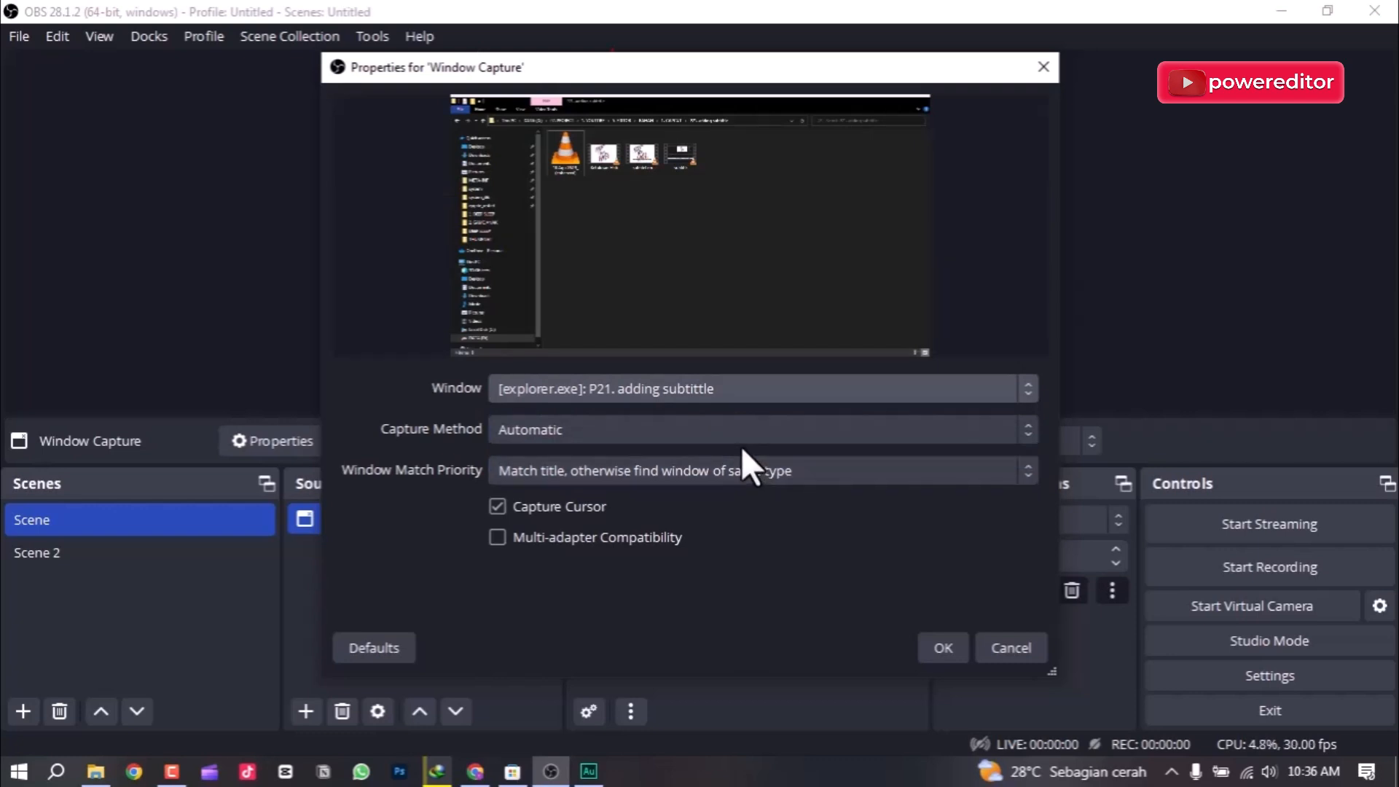
{"action": "left_click", "coordinate": [726, 389]}
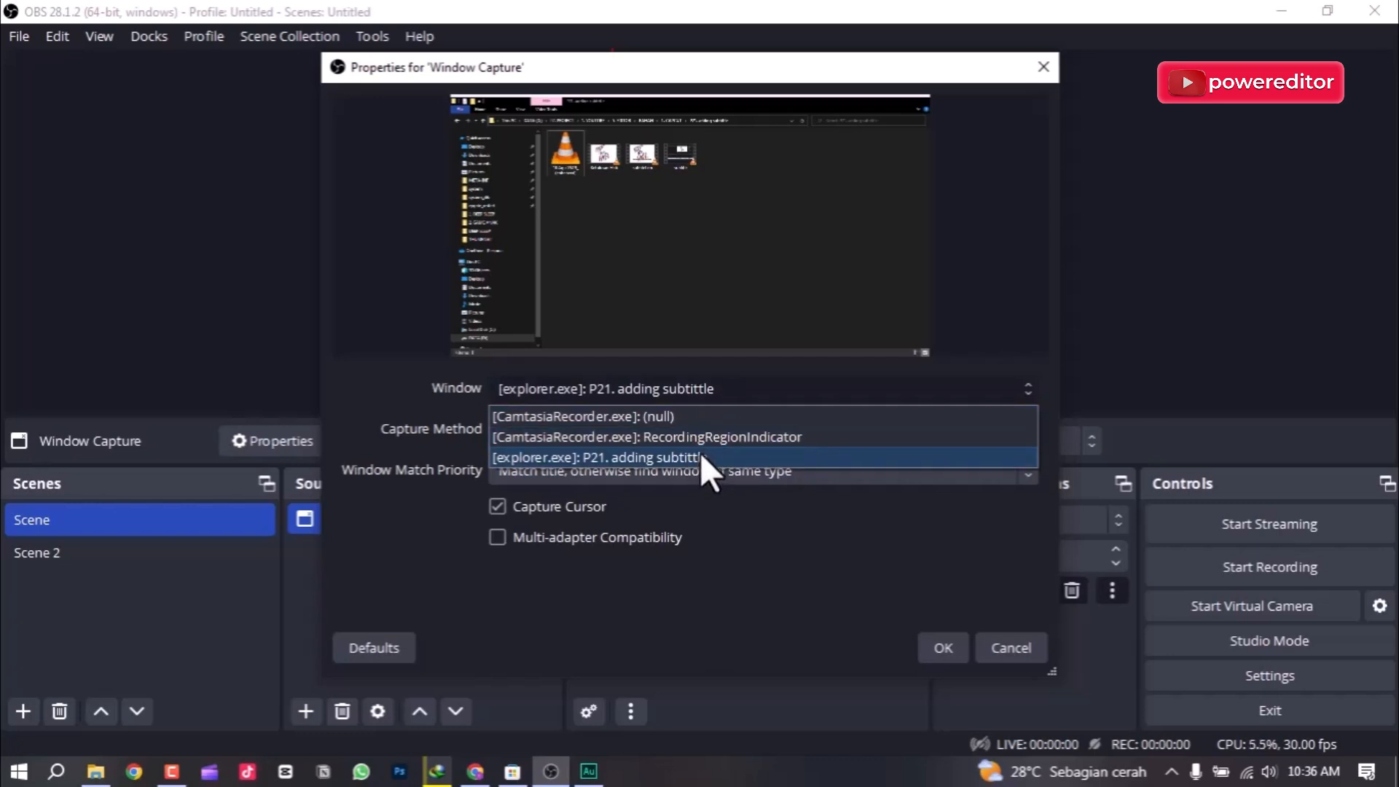
{"action": "left_click", "coordinate": [930, 651]}
{"action": "left_click", "coordinate": [930, 651]}
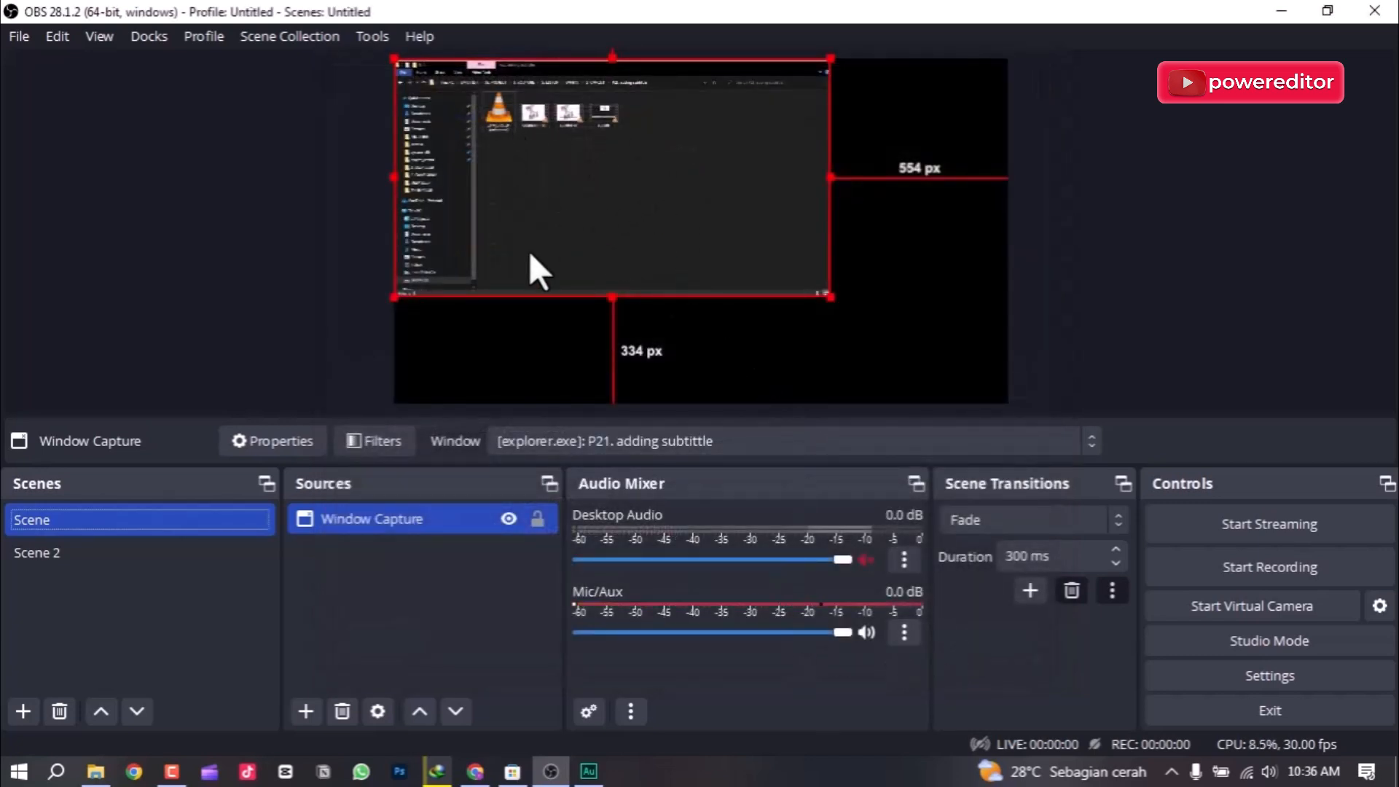
Enlarge the window capture in the preview and apply the Fit to screen transform to it.
{"action": "left_click_drag", "start_coordinate": [824, 301], "coordinate": [941, 372]}
{"action": "right_click", "coordinate": [804, 285]}
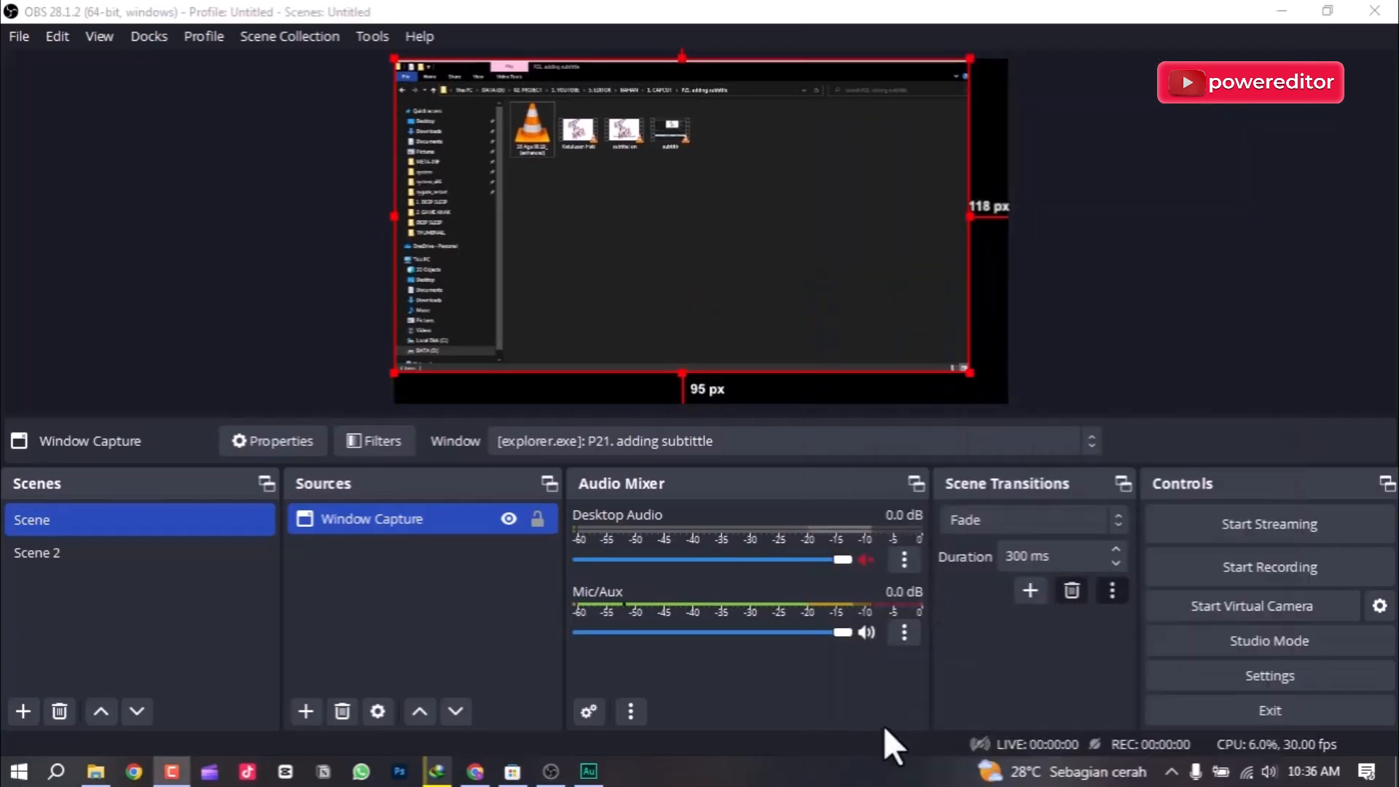
{"action": "right_click", "coordinate": [826, 318]}
{"action": "mouse_move", "coordinate": [956, 576]}
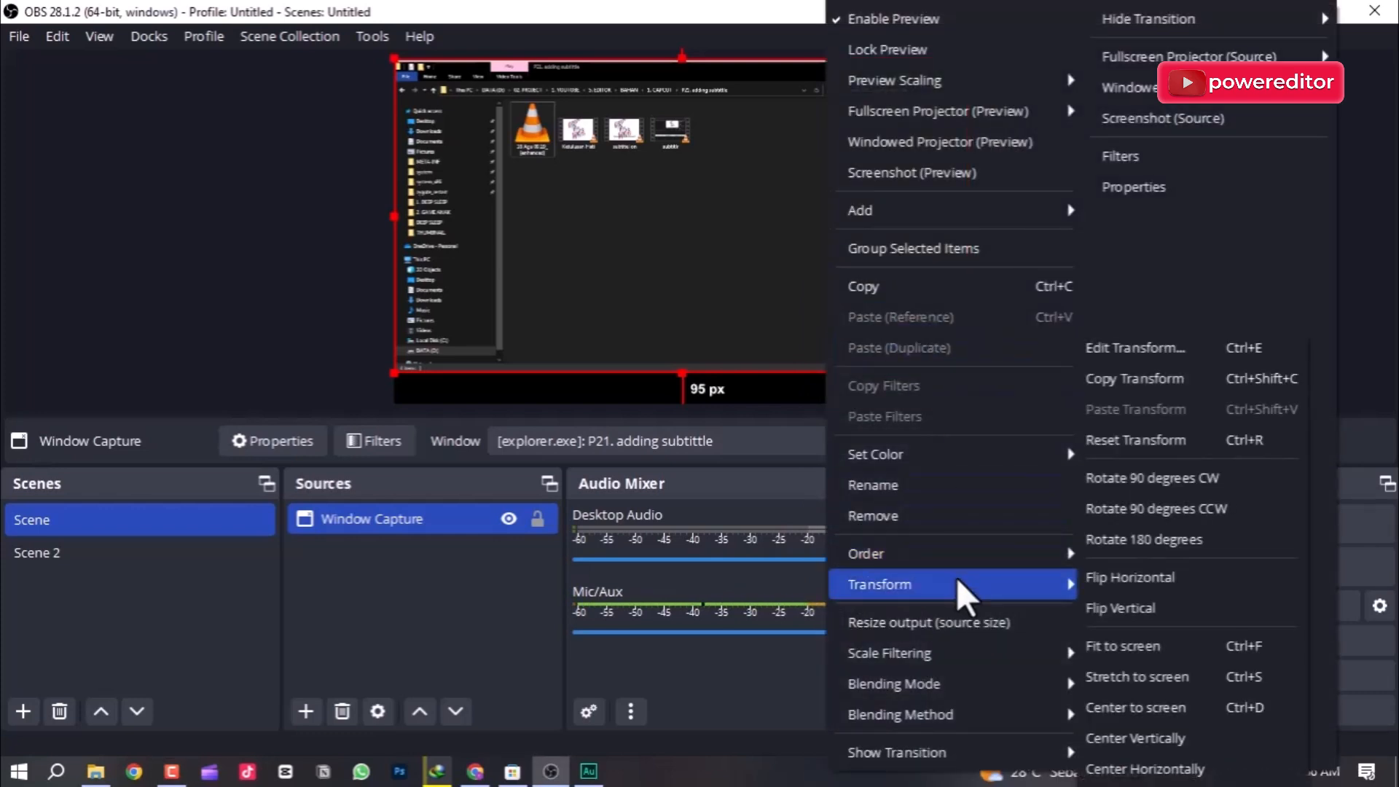
{"action": "left_click", "coordinate": [1168, 652]}
{"action": "left_click", "coordinate": [1113, 267]}
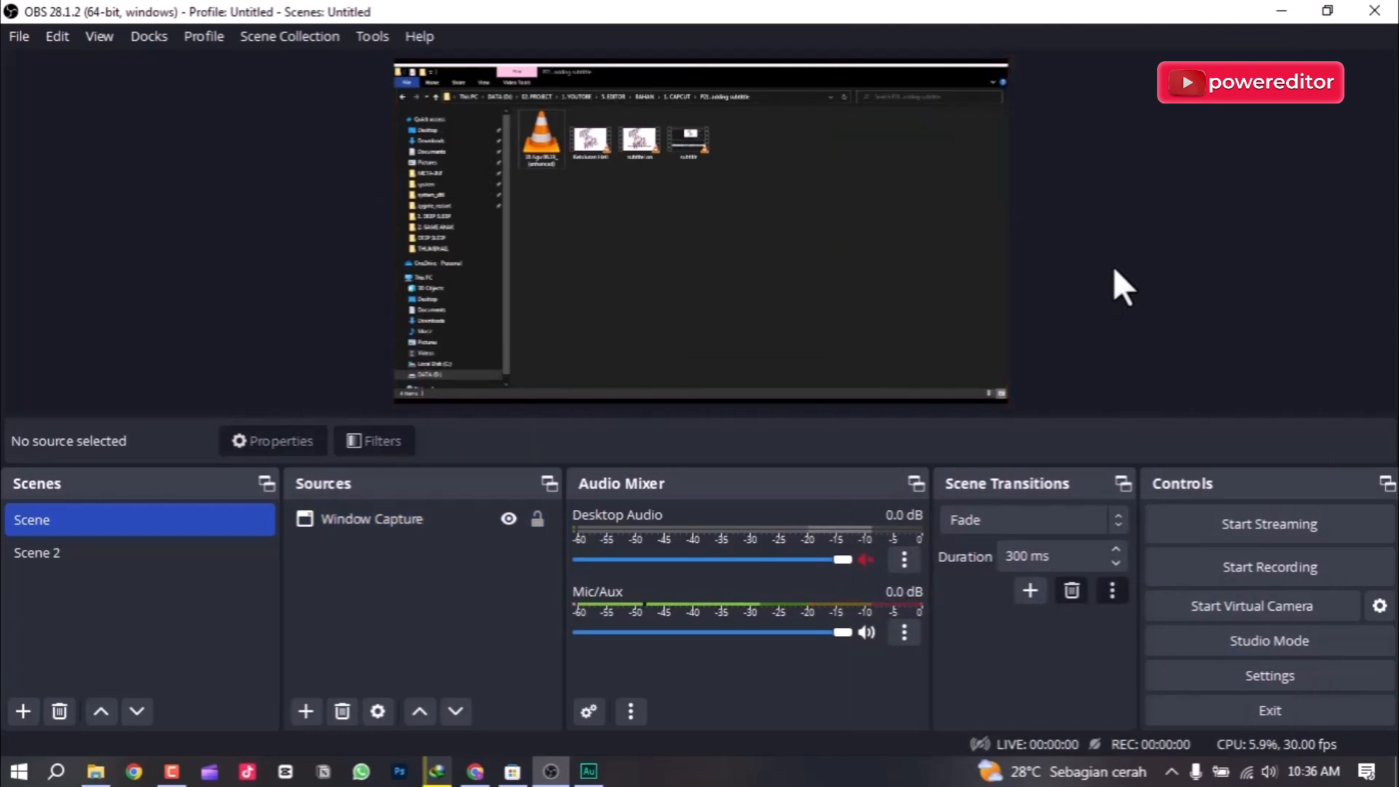
Enlarge the window capture slightly from its lower-right corner so it extends past the canvas's right edge, and deselect it.
{"action": "left_click", "coordinate": [952, 358]}
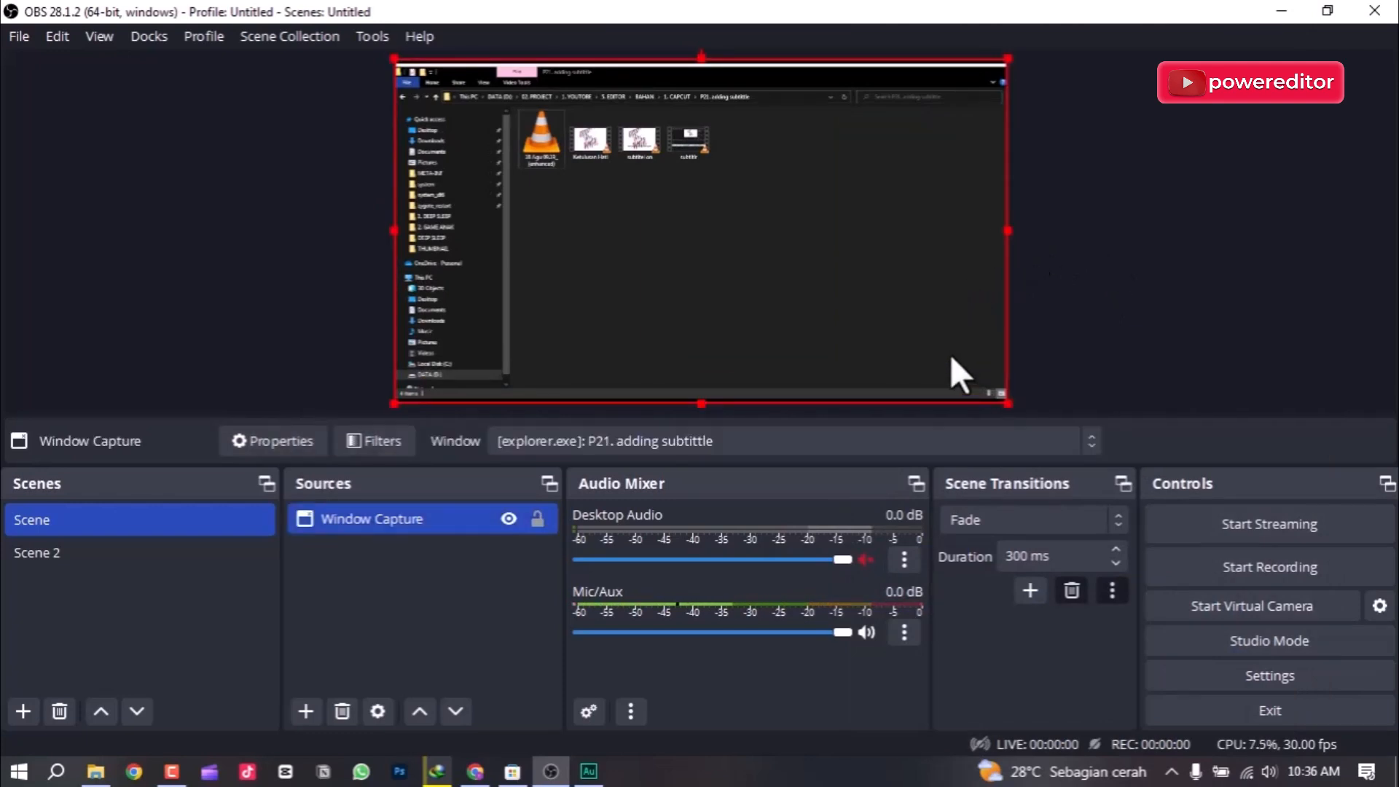
{"action": "left_click_drag", "start_coordinate": [1008, 404], "coordinate": [1023, 414]}
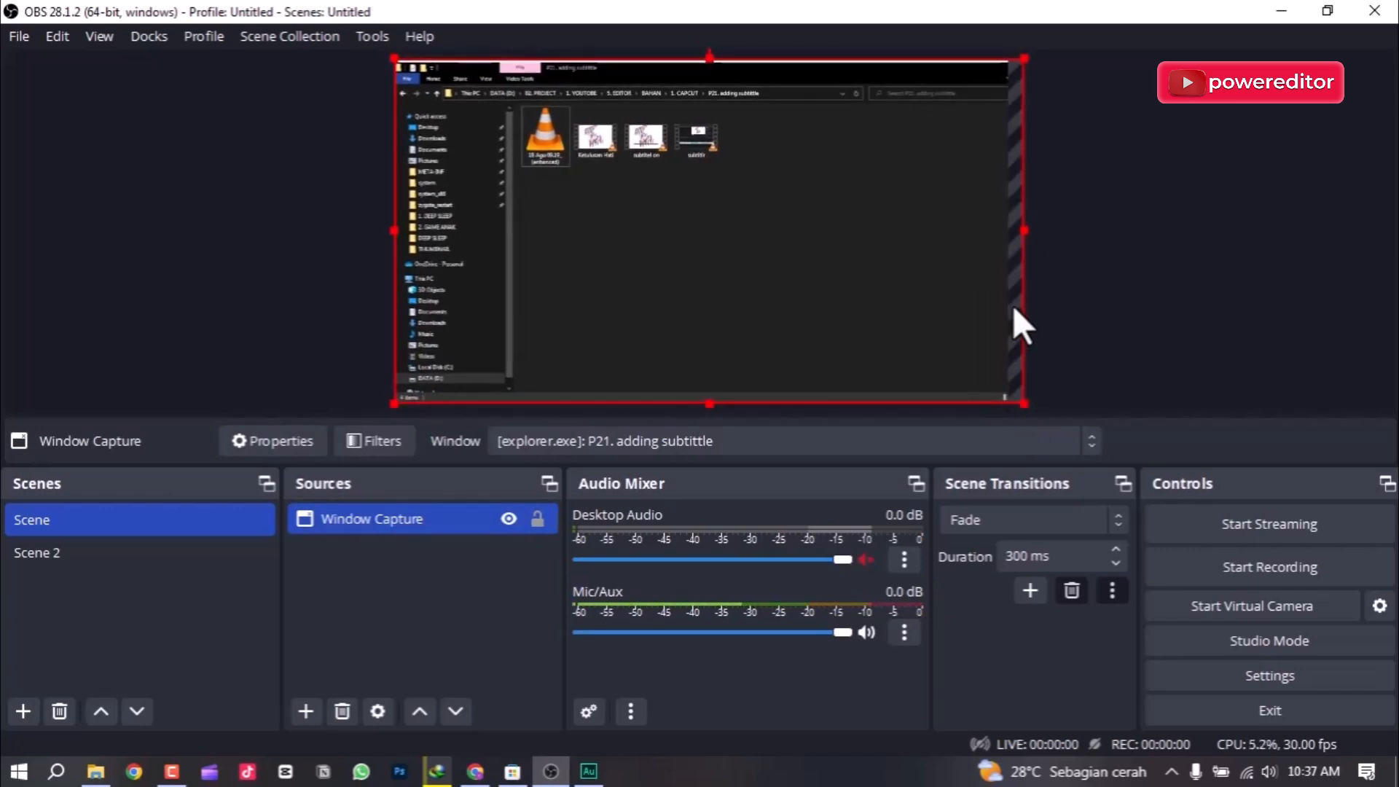
{"action": "left_click", "coordinate": [1062, 241]}
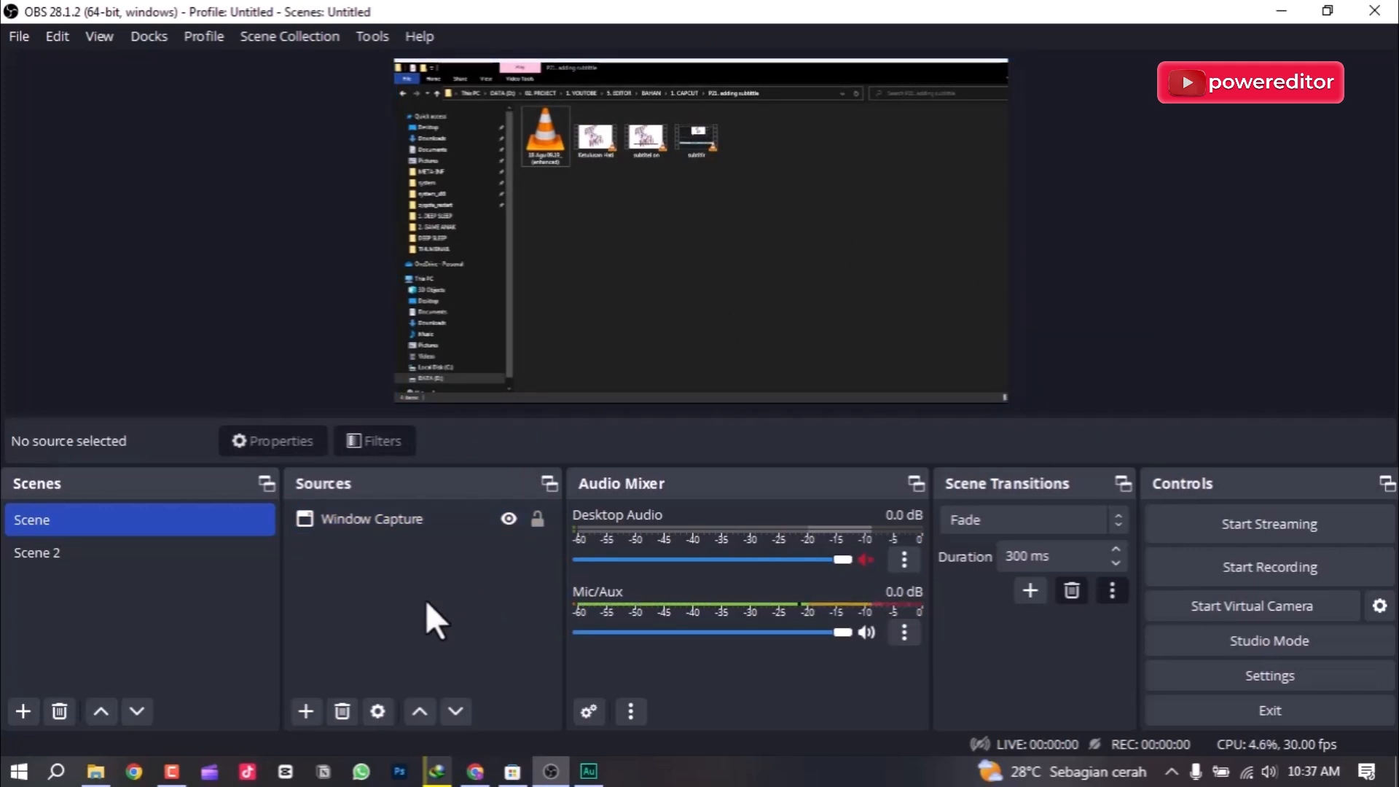
Add a new Audio Input Capture source using the device Microphone (USBAudio1.0) and check its level in the audio mixer.
{"action": "left_click", "coordinate": [306, 711]}
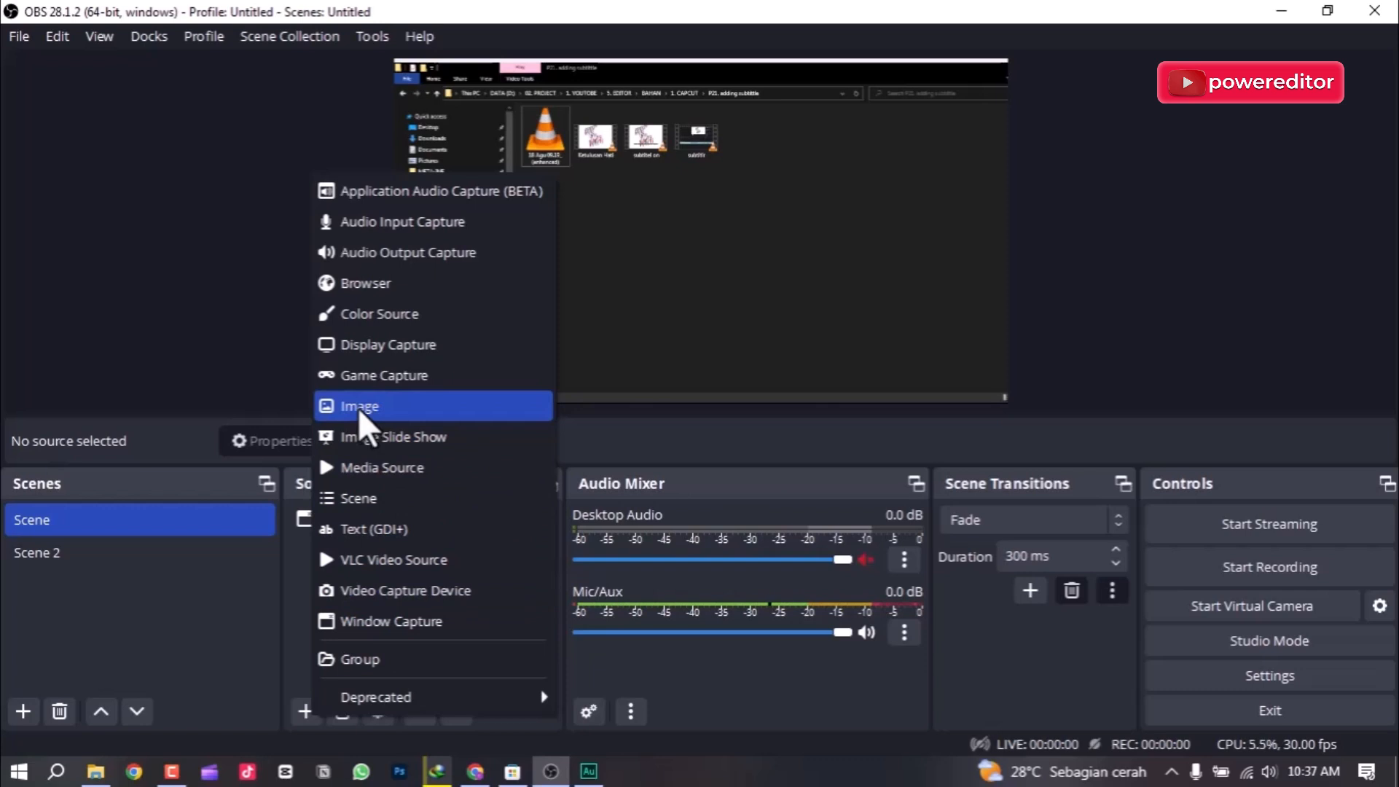
{"action": "left_click", "coordinate": [437, 224]}
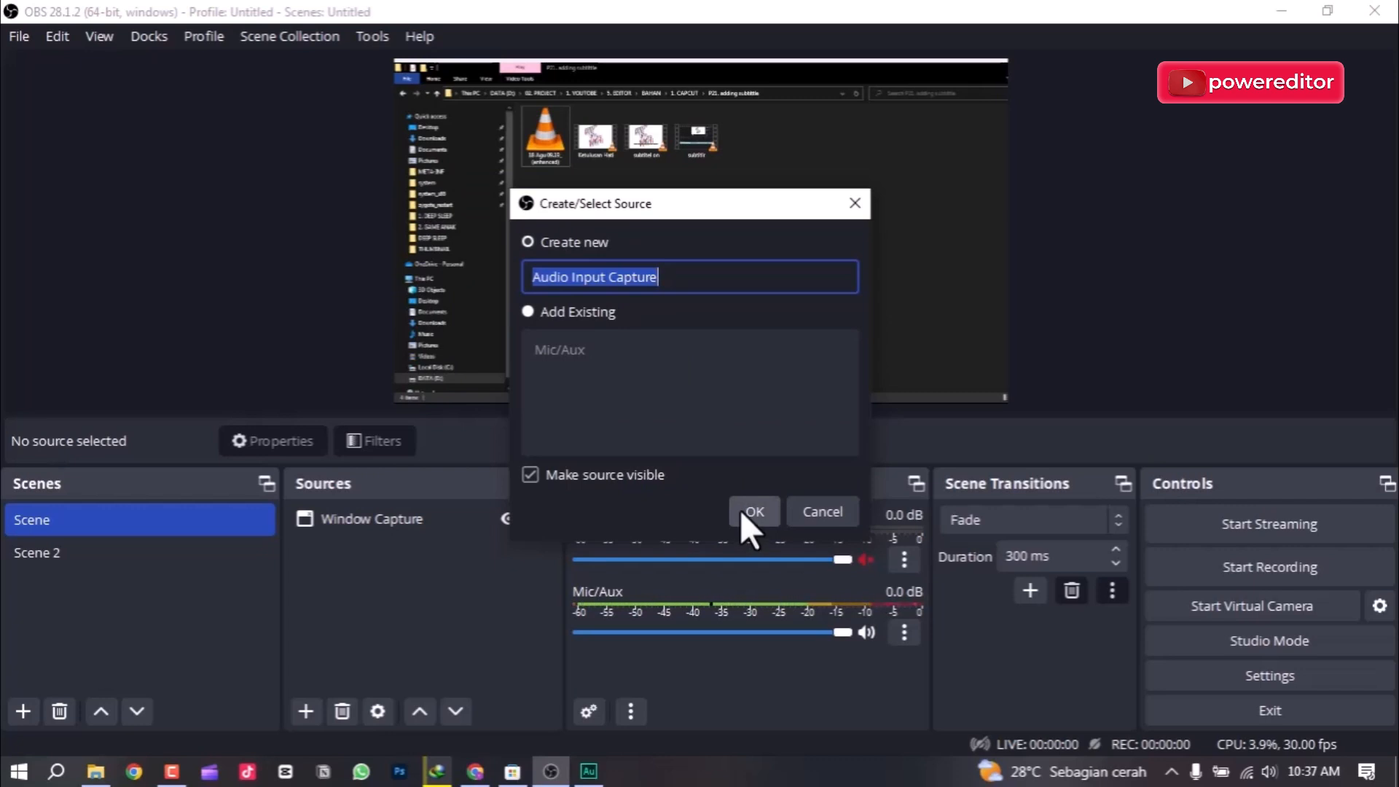
{"action": "left_click", "coordinate": [765, 510]}
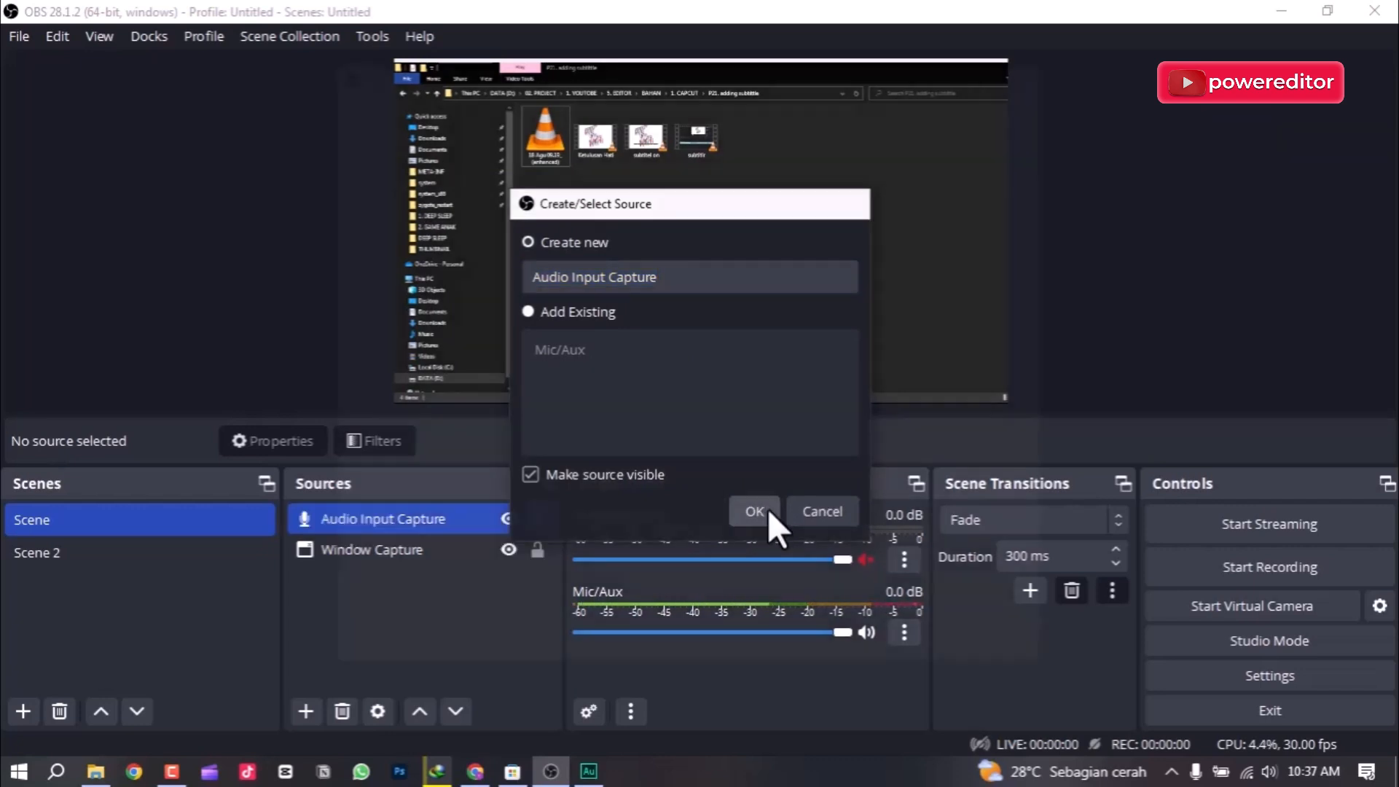
{"action": "left_click", "coordinate": [621, 128]}
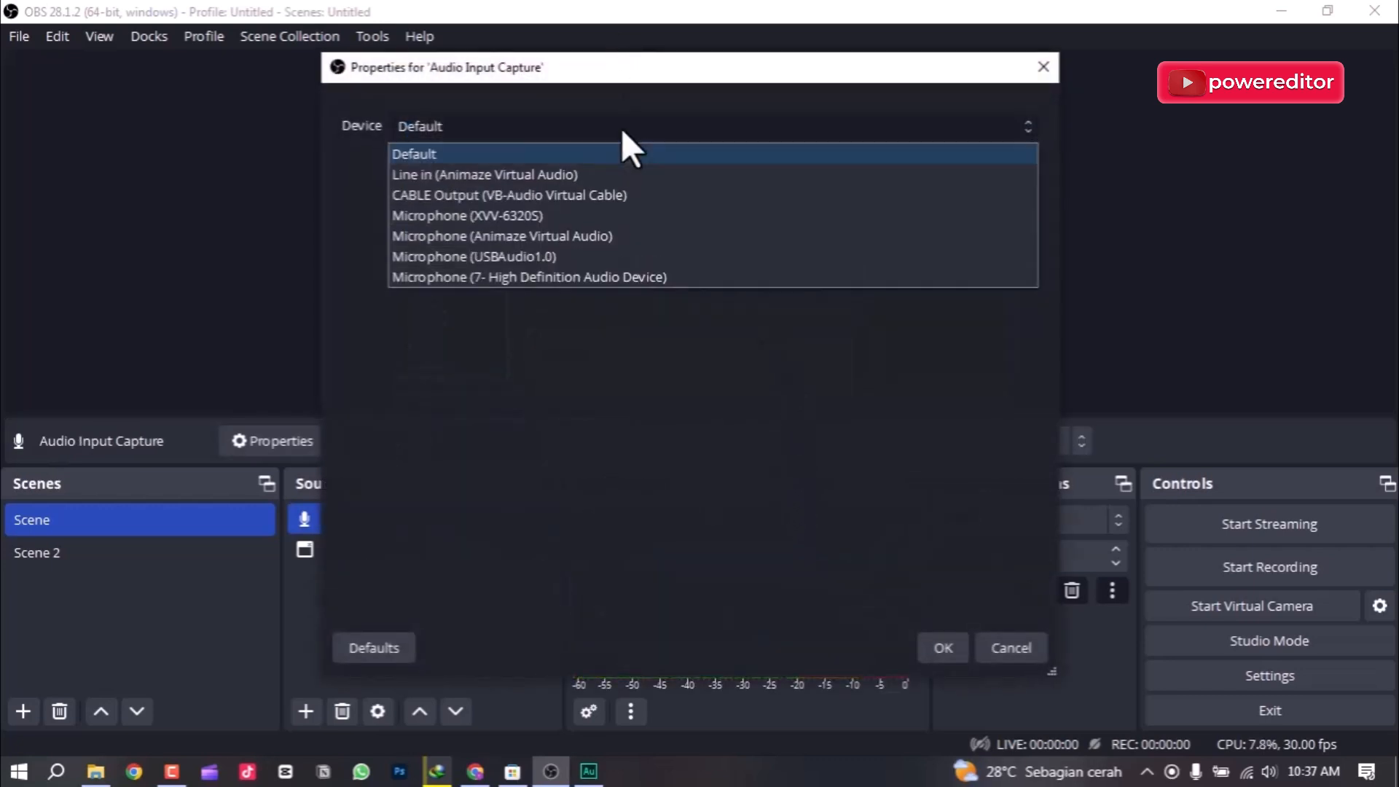
{"action": "left_click", "coordinate": [587, 257]}
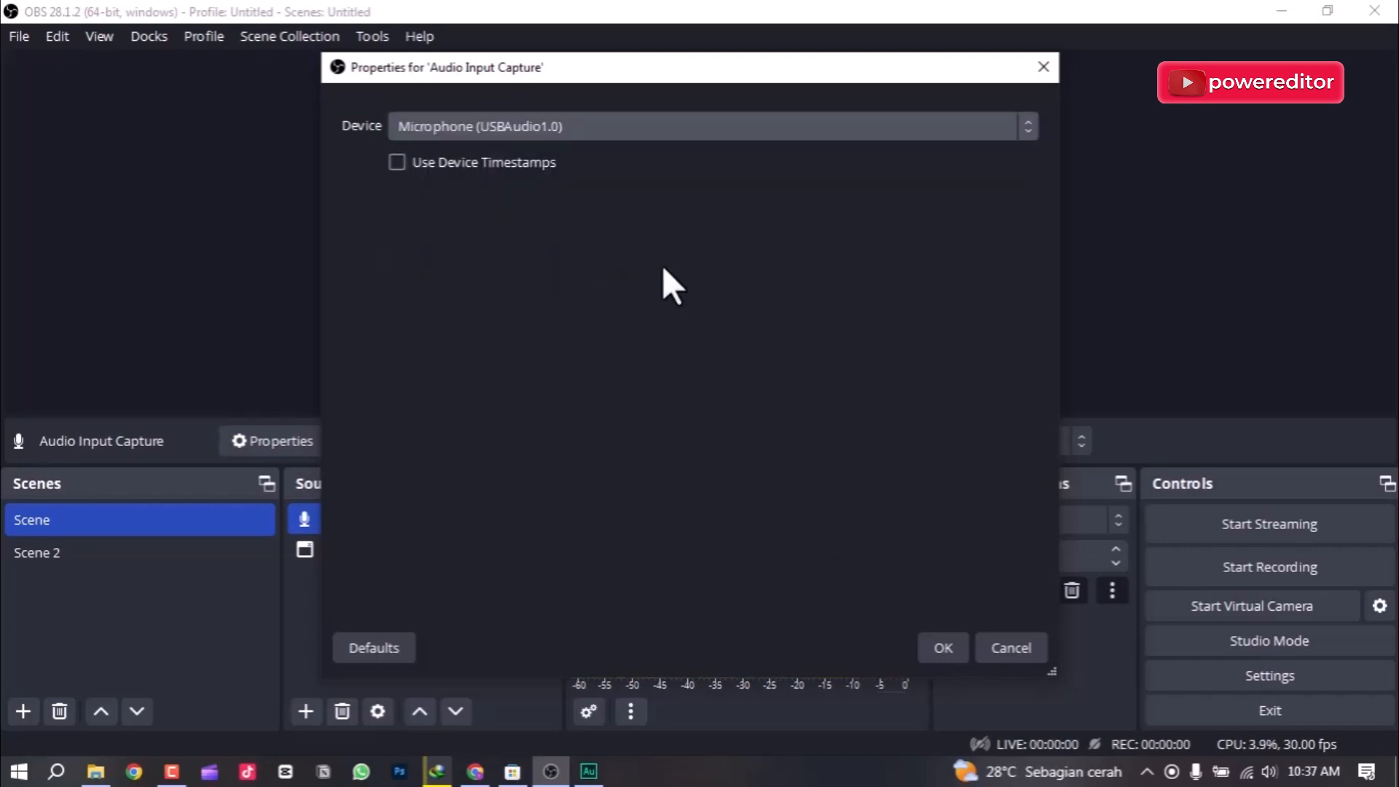
{"action": "left_click", "coordinate": [954, 645]}
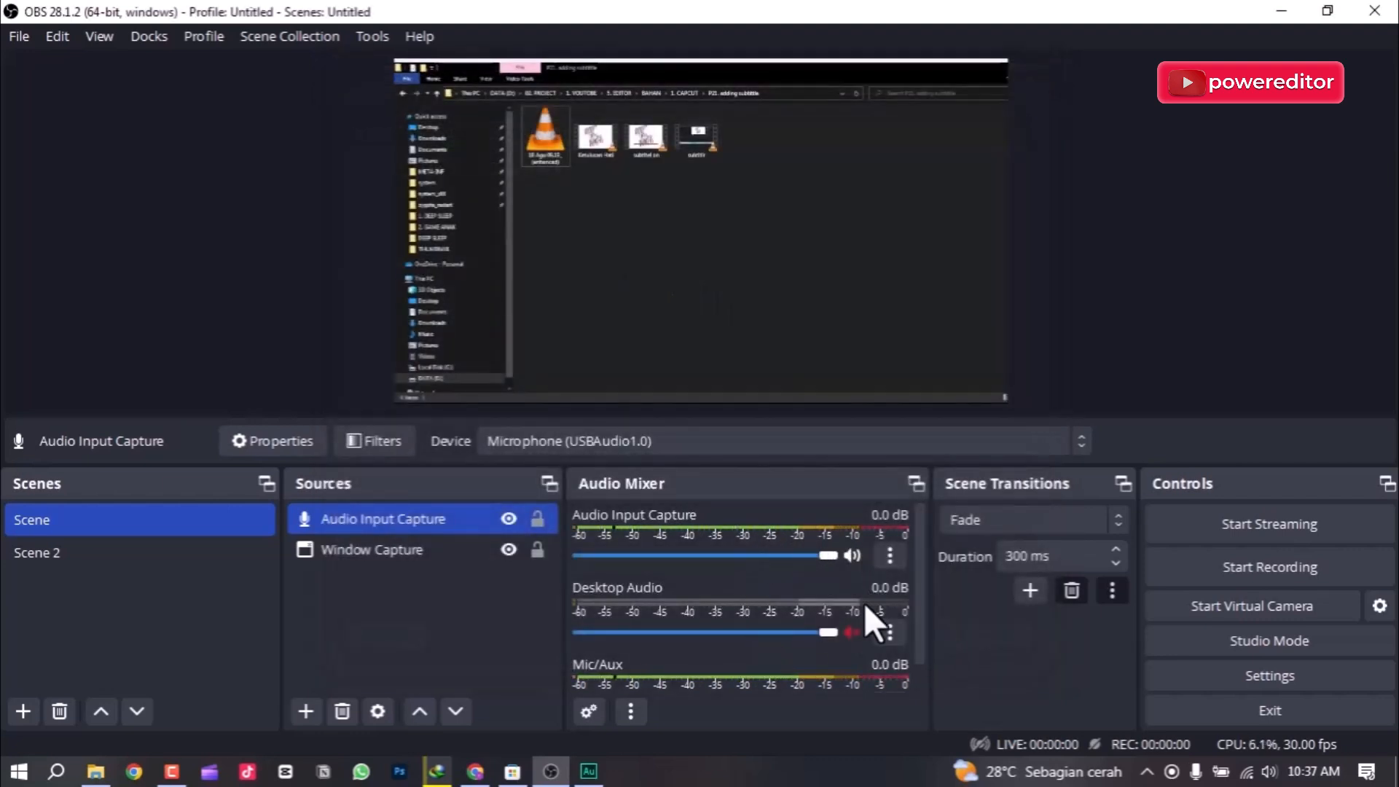
{"action": "scroll", "coordinate": [738, 620], "scroll_direction": "down", "scroll_amount": 1}
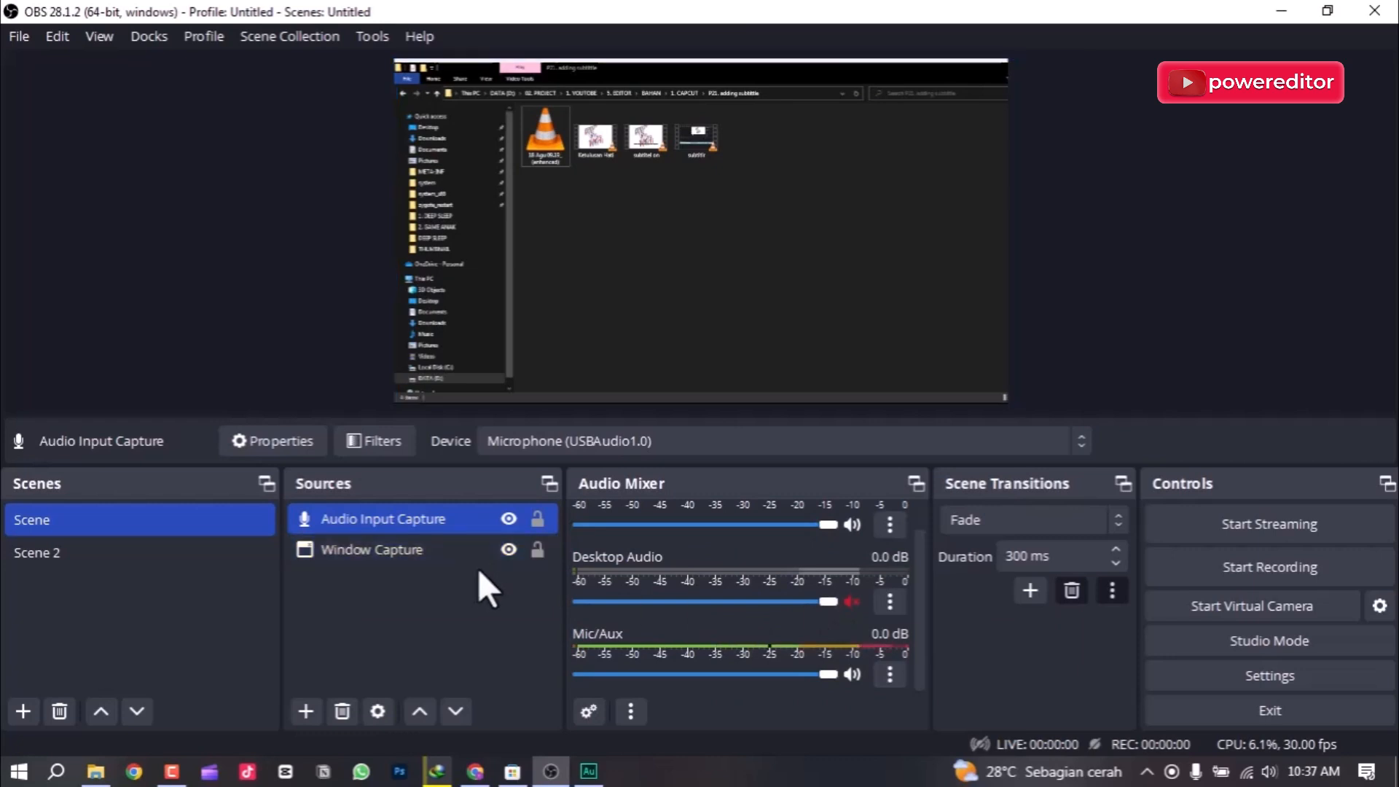
{"action": "scroll", "coordinate": [733, 528], "scroll_direction": "up", "scroll_amount": 1}
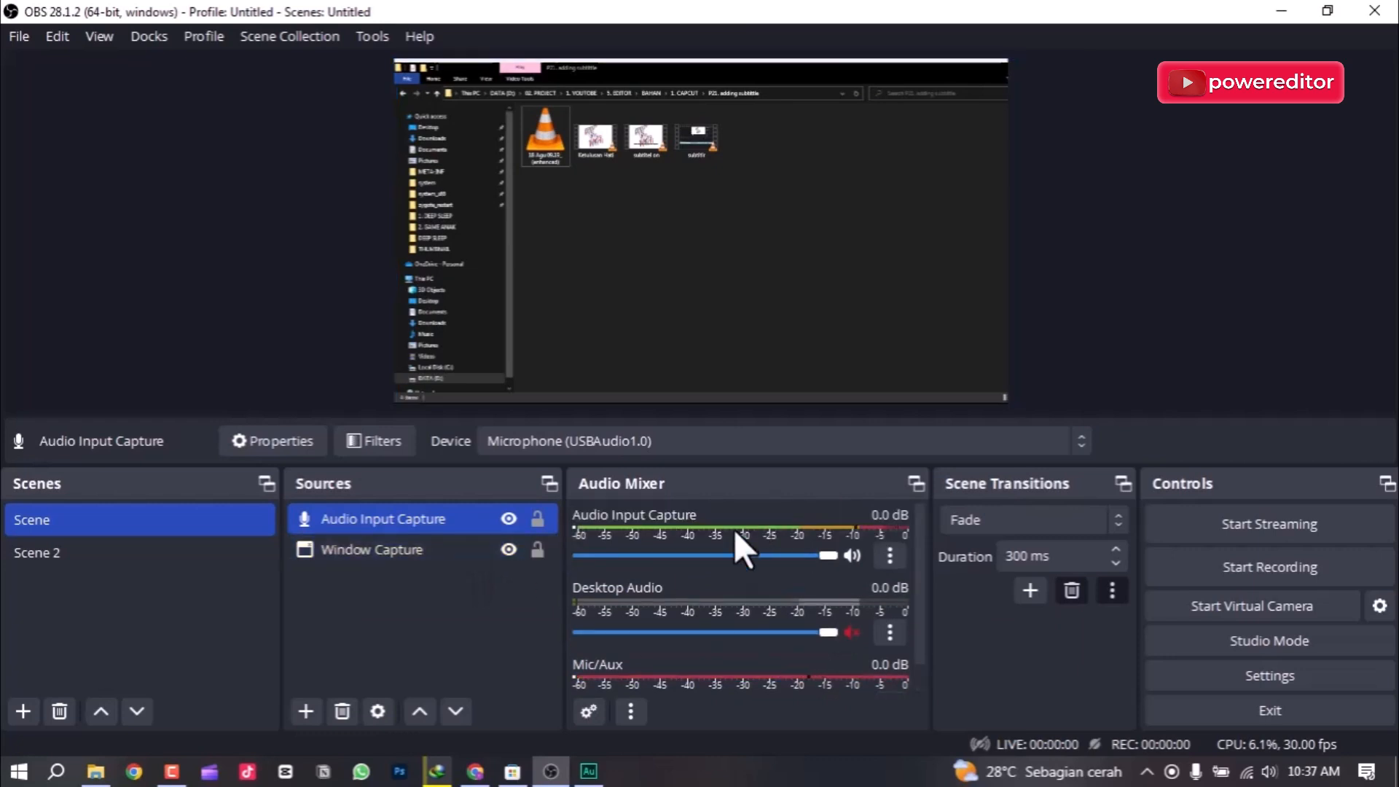
Add a new Audio Output Capture source using Speakers (7- High Definition Audio Device) and check the mixer channels.
{"action": "left_click", "coordinate": [303, 708]}
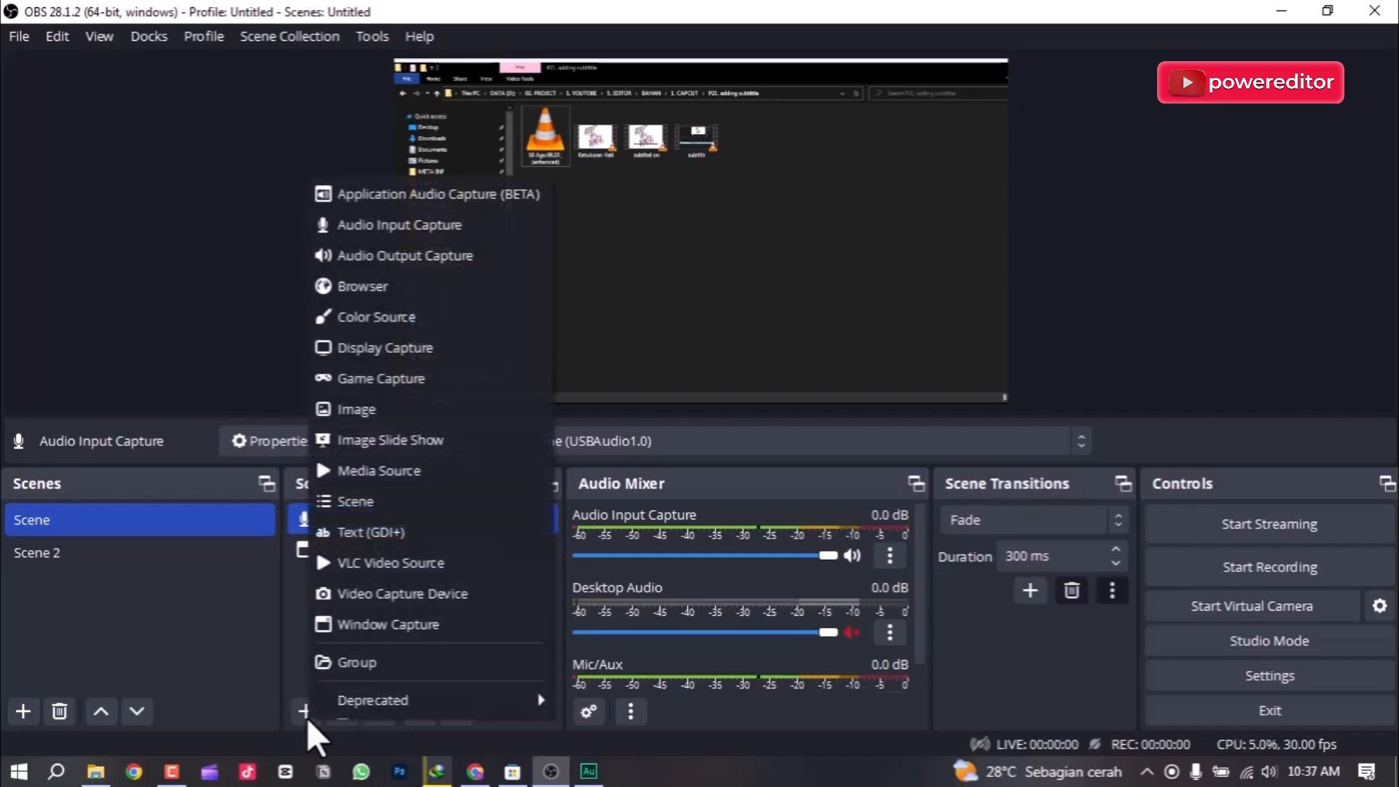
{"action": "left_click", "coordinate": [483, 258]}
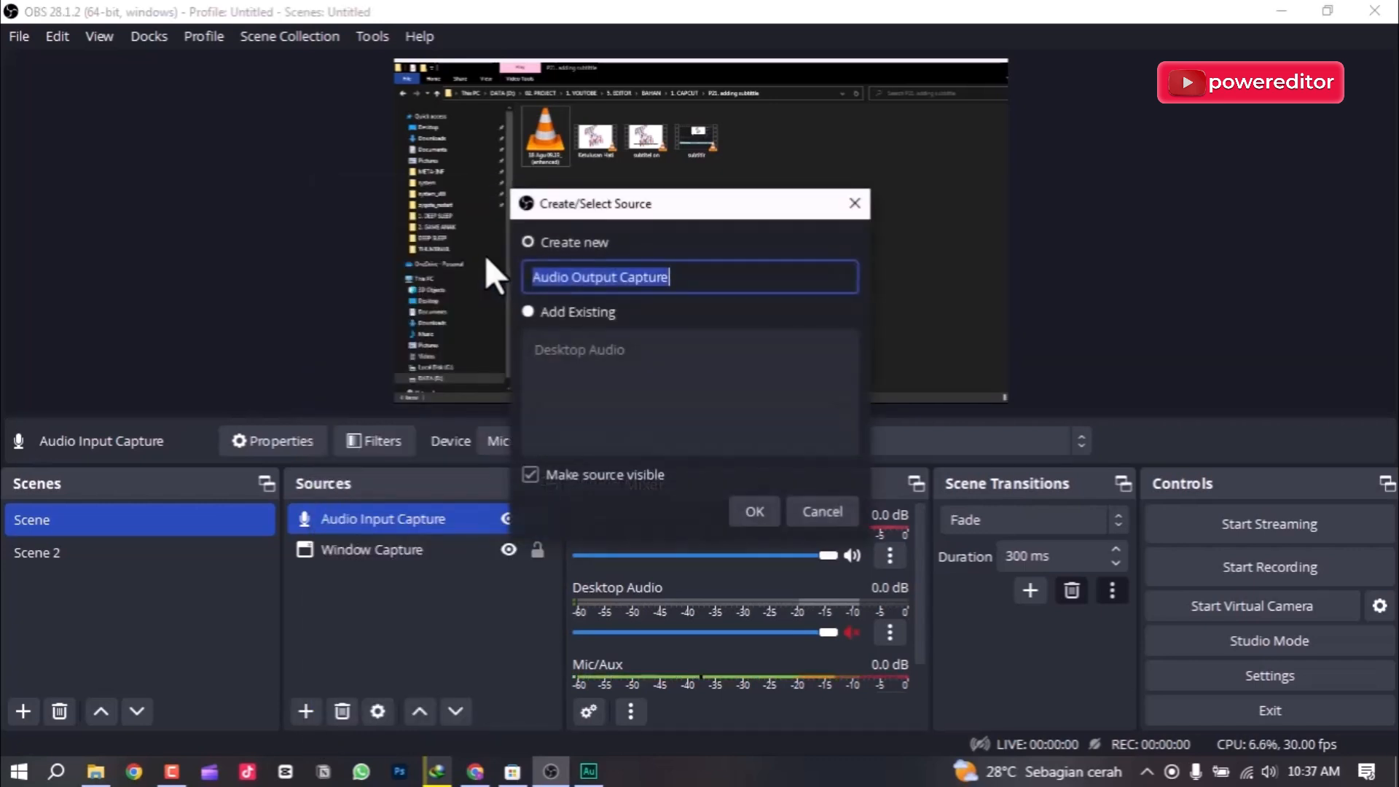
{"action": "left_click", "coordinate": [772, 515]}
{"action": "left_click", "coordinate": [548, 129]}
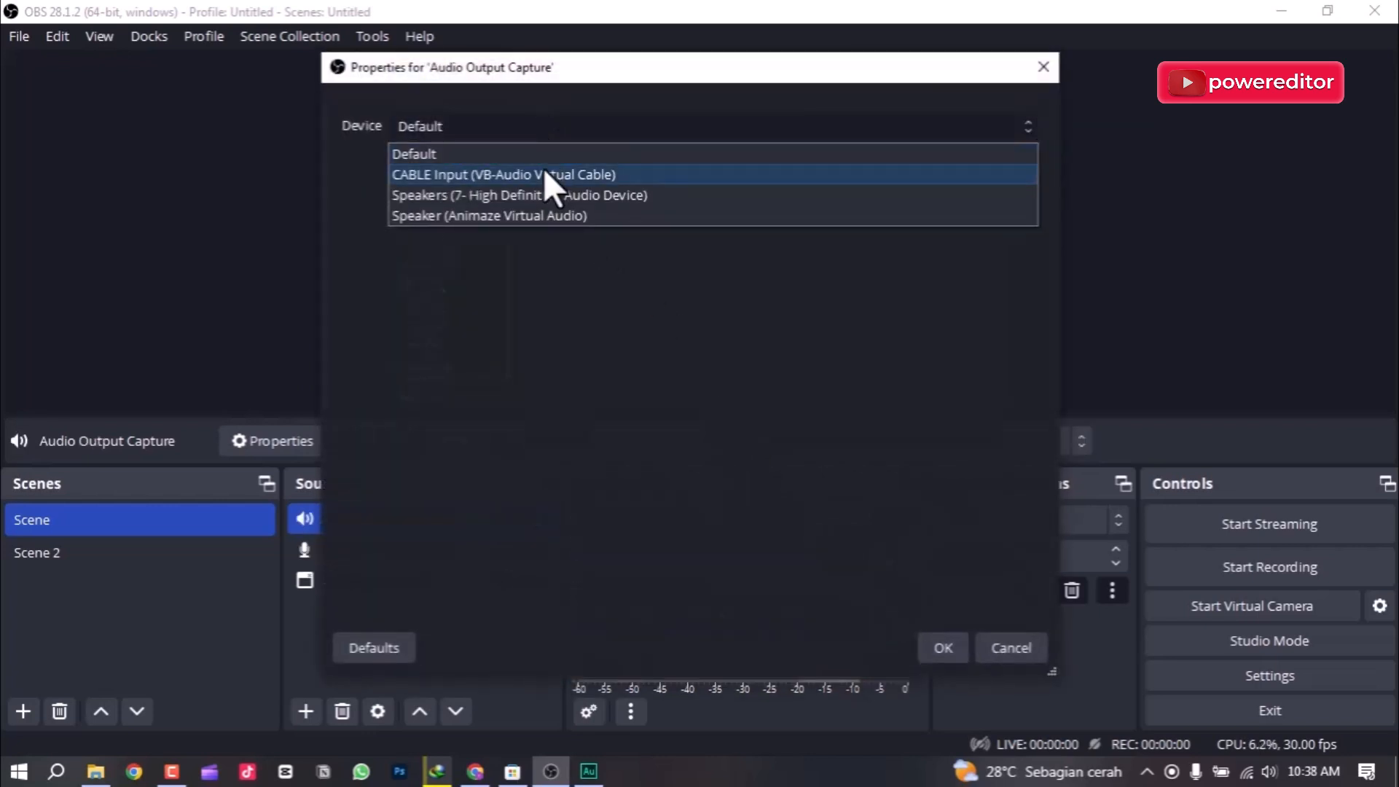
{"action": "left_click", "coordinate": [552, 196]}
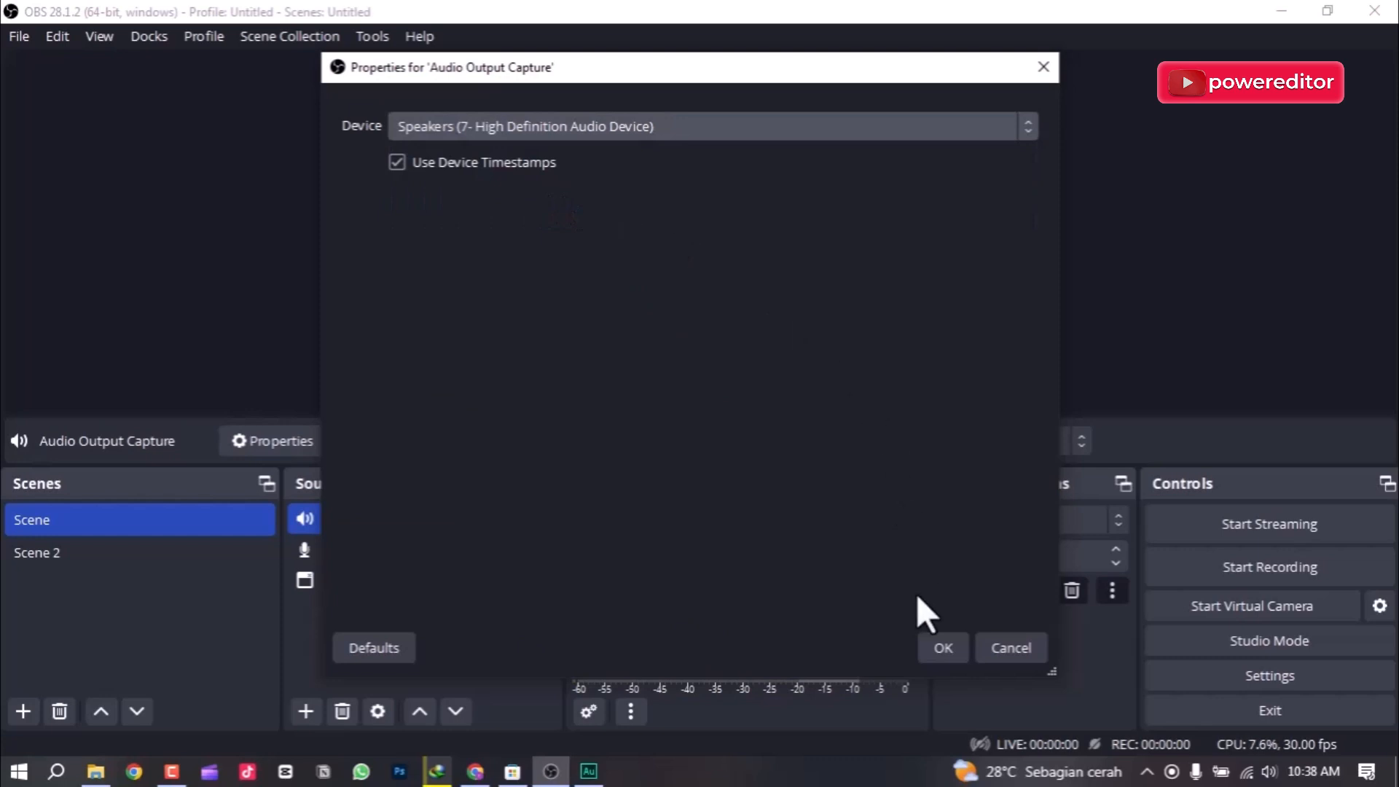
{"action": "left_click", "coordinate": [941, 648]}
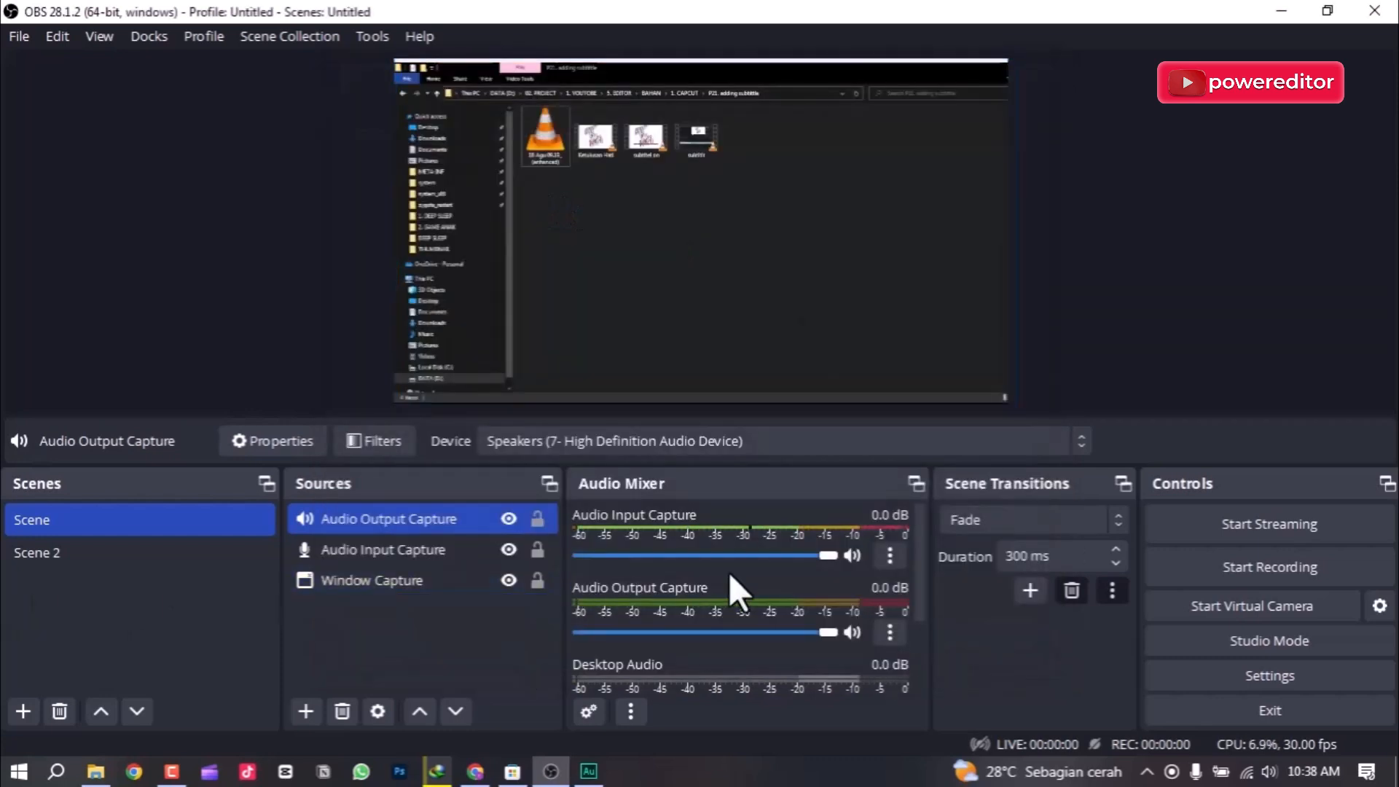
{"action": "scroll", "coordinate": [773, 588], "scroll_direction": "down", "scroll_amount": 1}
{"action": "scroll", "coordinate": [774, 663], "scroll_direction": "up", "scroll_amount": 1}
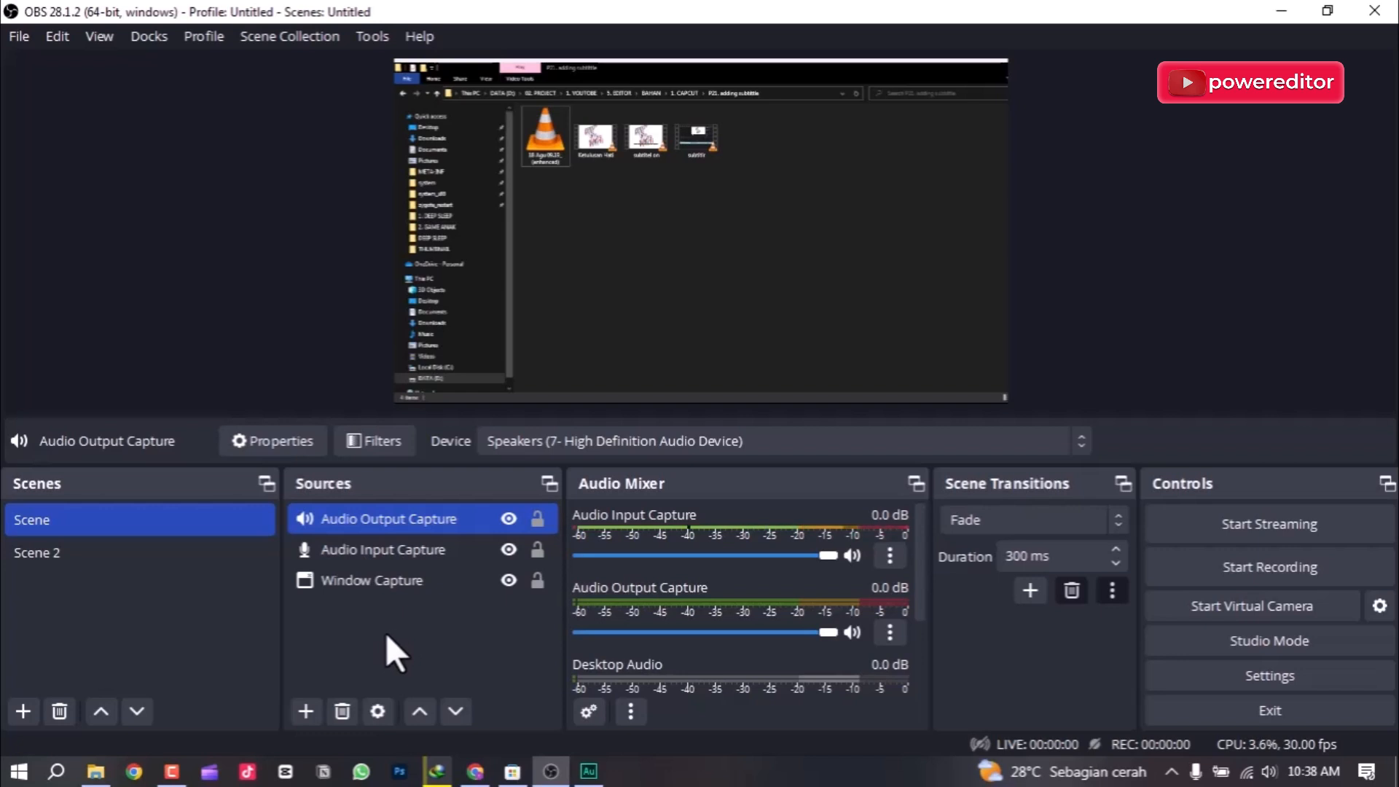
Add a new Video Capture Device source using the XVV-6320S camera.
{"action": "left_click", "coordinate": [314, 712]}
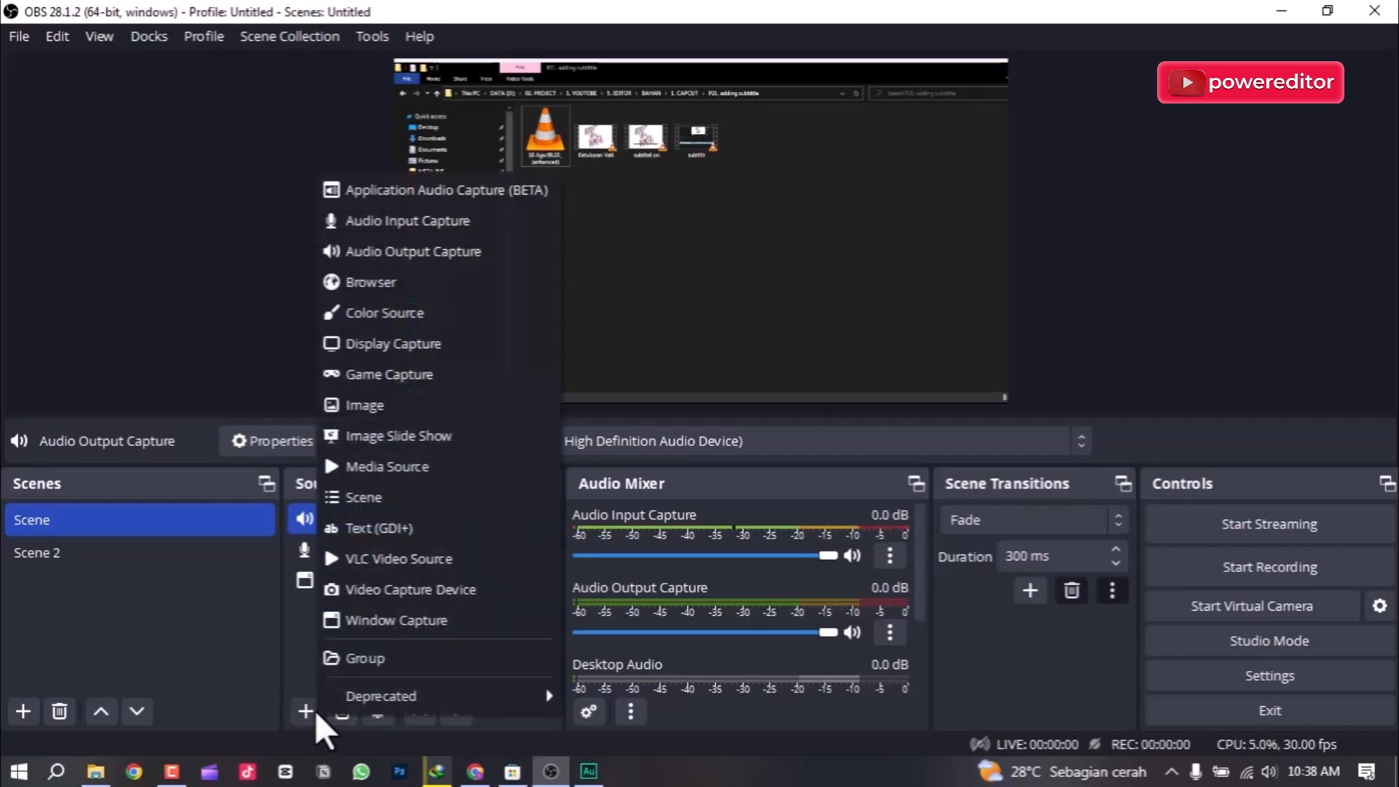
{"action": "left_click", "coordinate": [423, 589]}
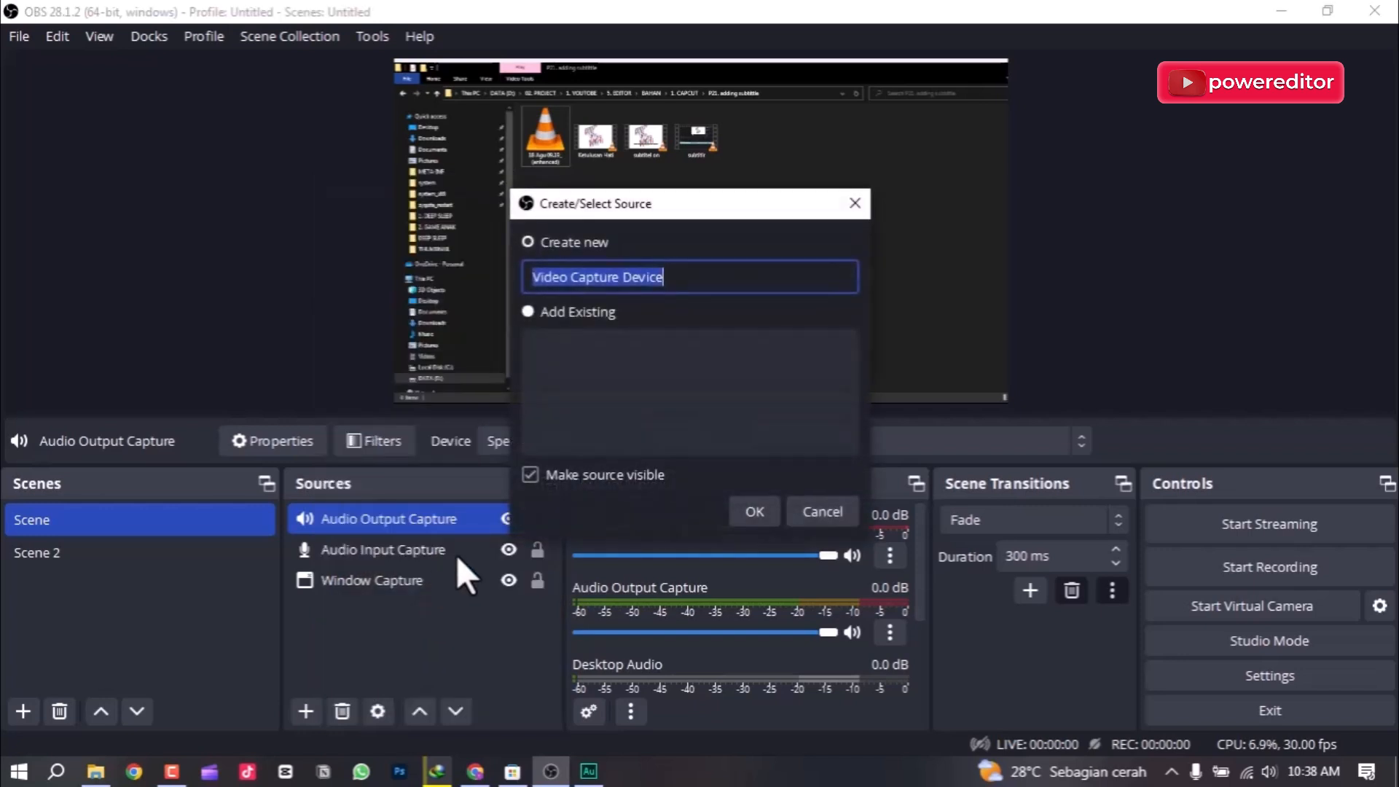
{"action": "left_click", "coordinate": [754, 512]}
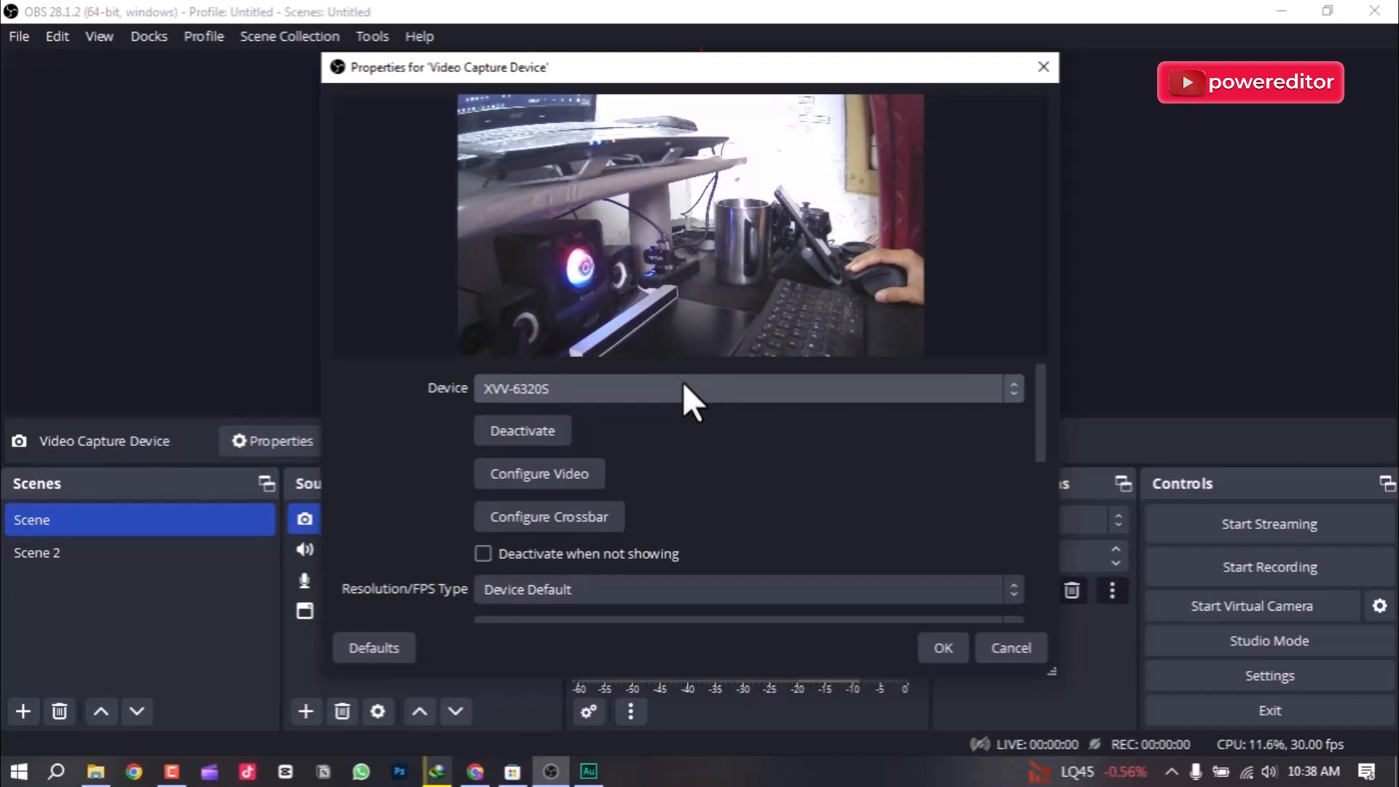
{"action": "left_click", "coordinate": [936, 649]}
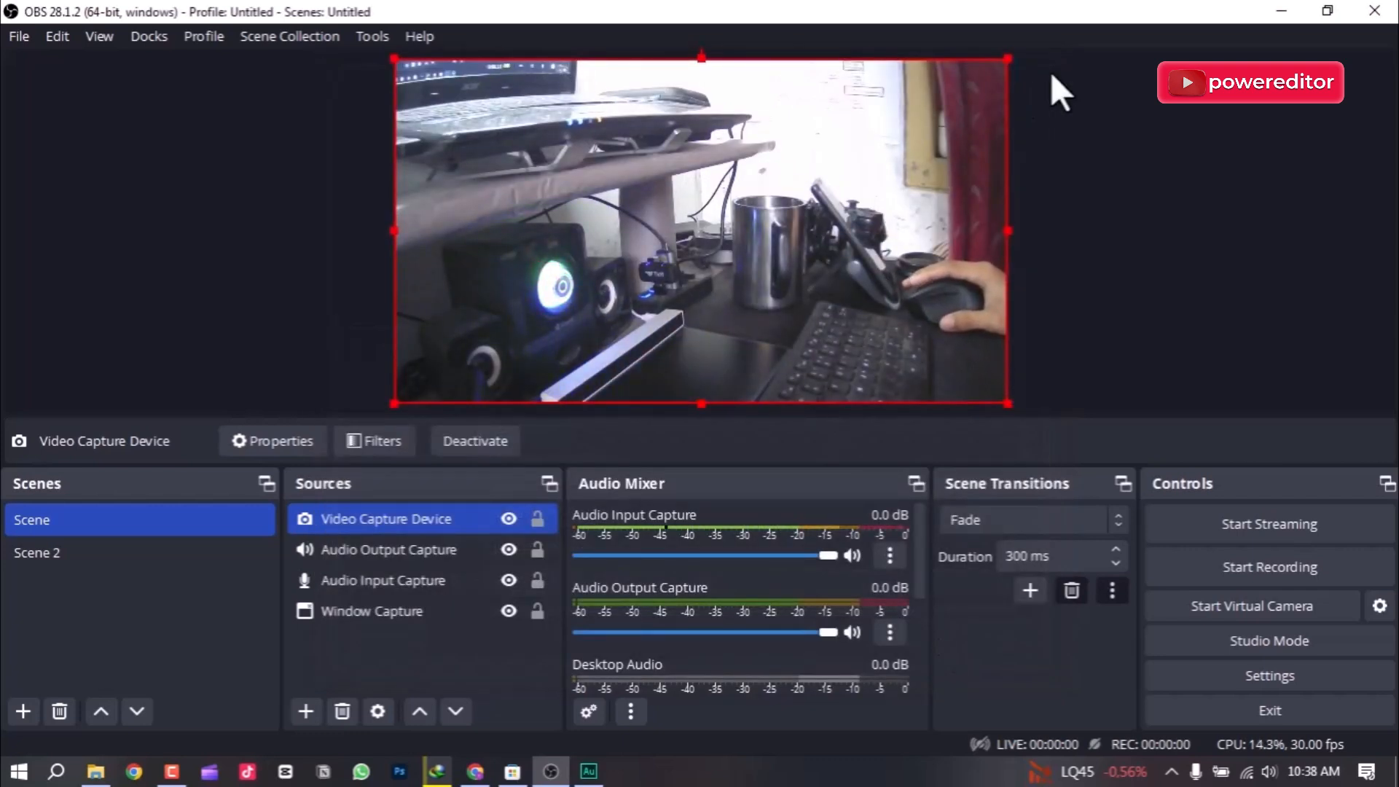
Shrink the camera feed into the canvas's lower-right corner, about 1380 px from the left edge and 776 px from the top, and select the window capture.
{"action": "left_click_drag", "start_coordinate": [1009, 61], "coordinate": [951, 359]}
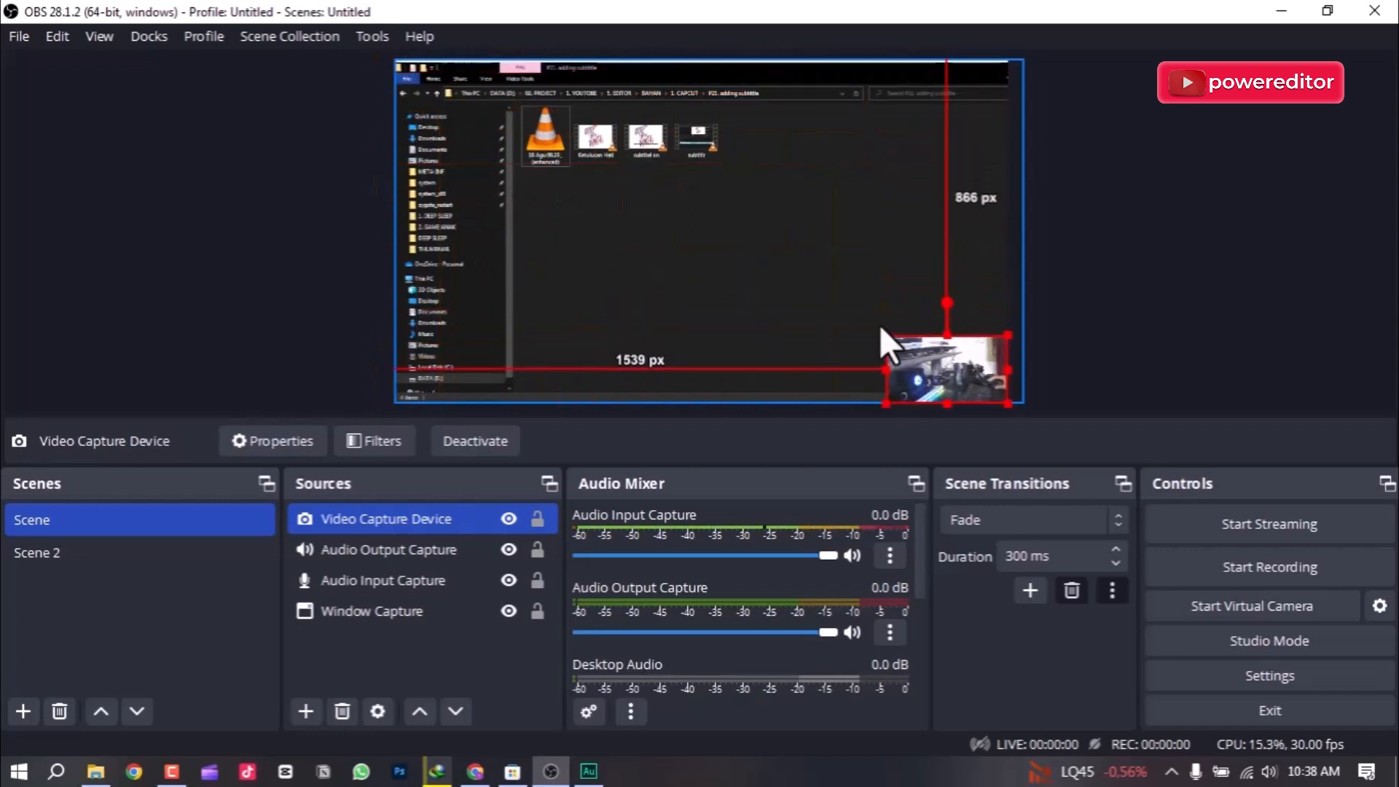
{"action": "left_click_drag", "start_coordinate": [878, 328], "coordinate": [829, 299]}
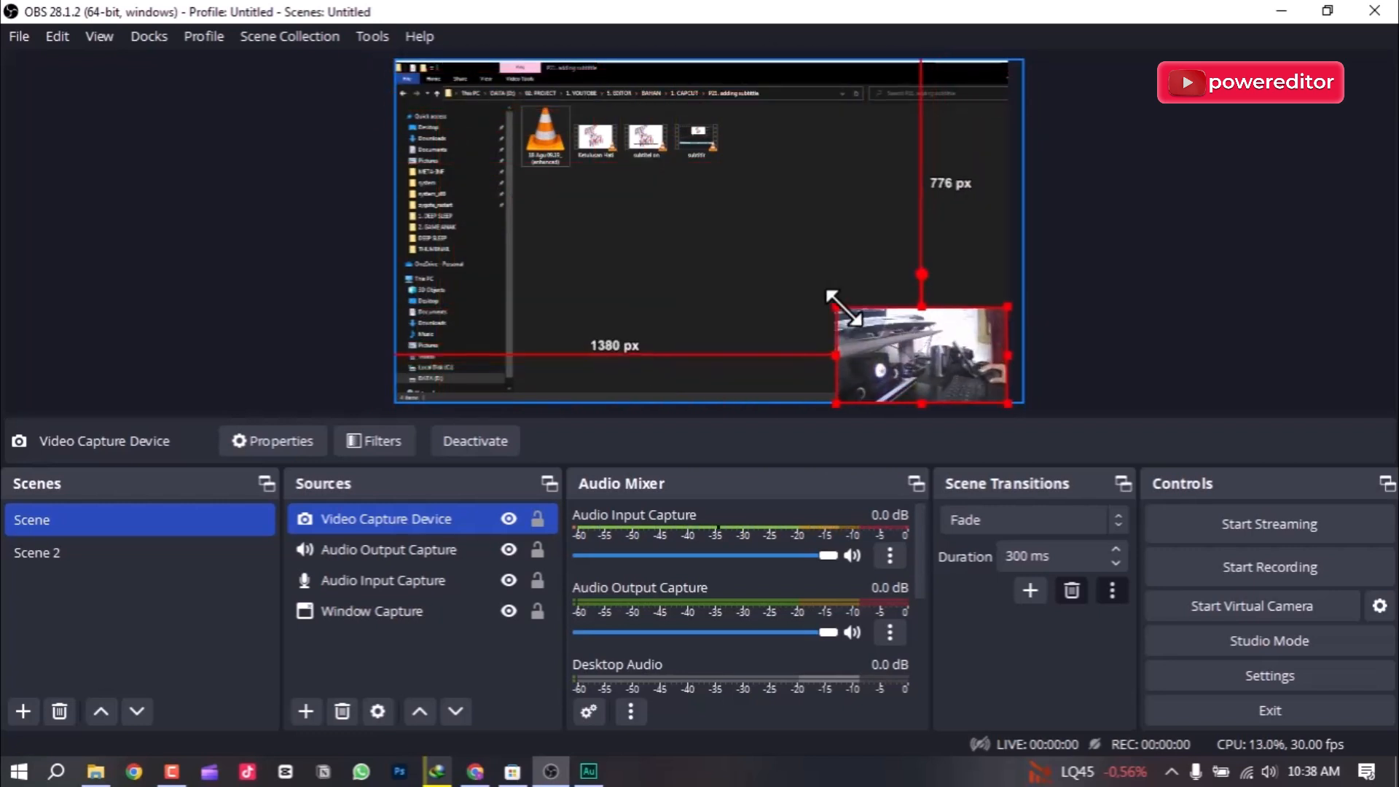
{"action": "left_click", "coordinate": [837, 219]}
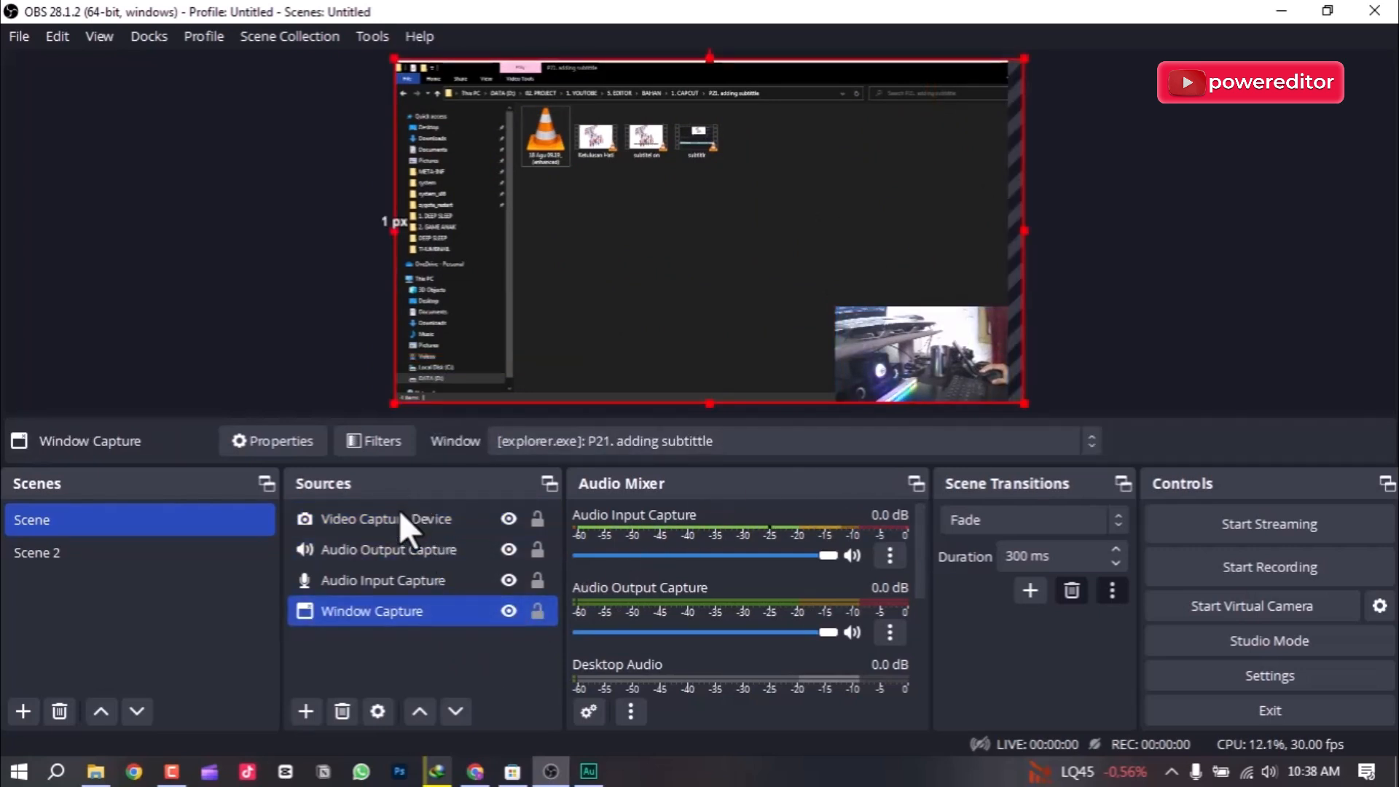
Move the Video Capture Device source below Audio Output Capture in the source order.
{"action": "left_click", "coordinate": [367, 559], "text": "ctrl"}
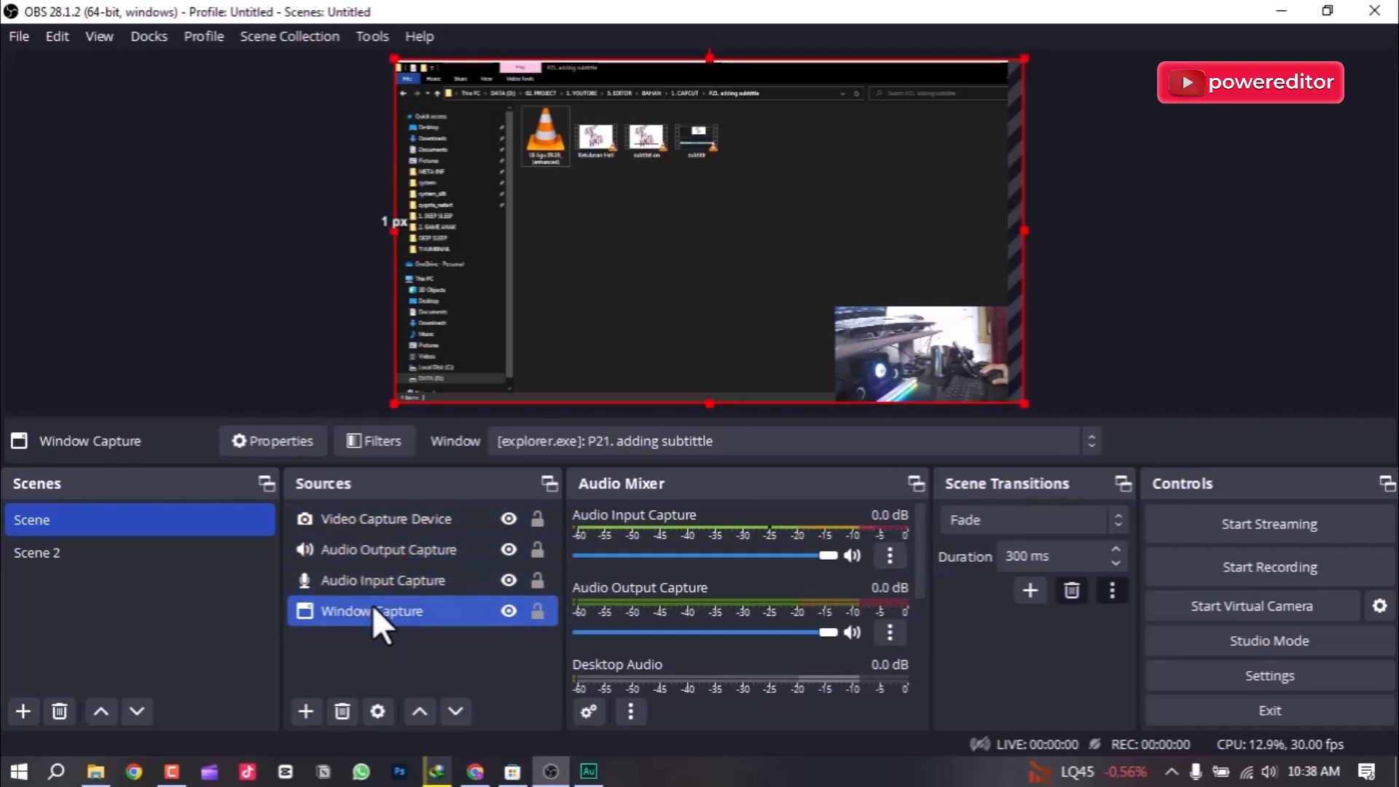
{"action": "left_click", "coordinate": [382, 515]}
{"action": "left_click_drag", "start_coordinate": [383, 517], "coordinate": [406, 562]}
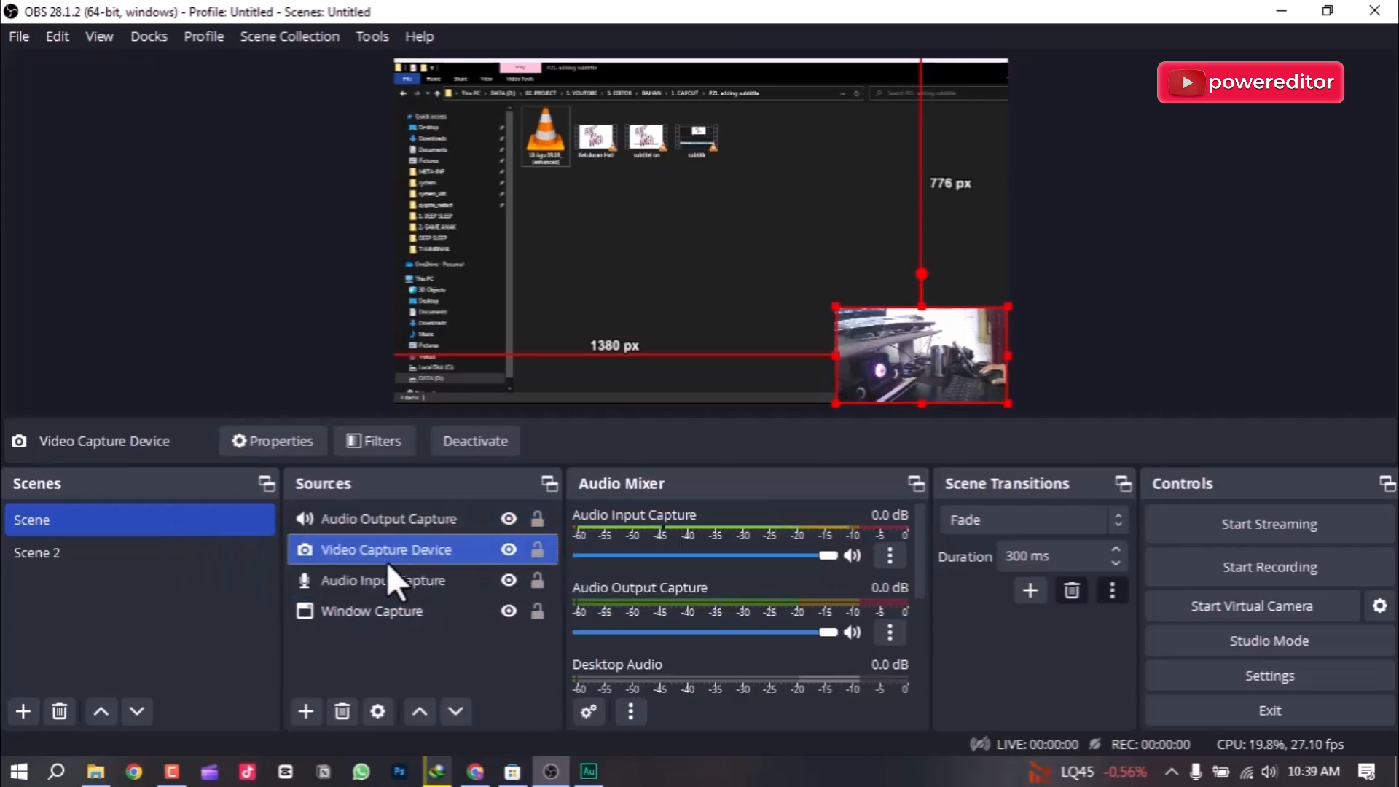
Return the Video Capture Device source to the top of the source order, and select the window capture in the preview.
{"action": "left_click", "coordinate": [484, 574], "text": "ctrl"}
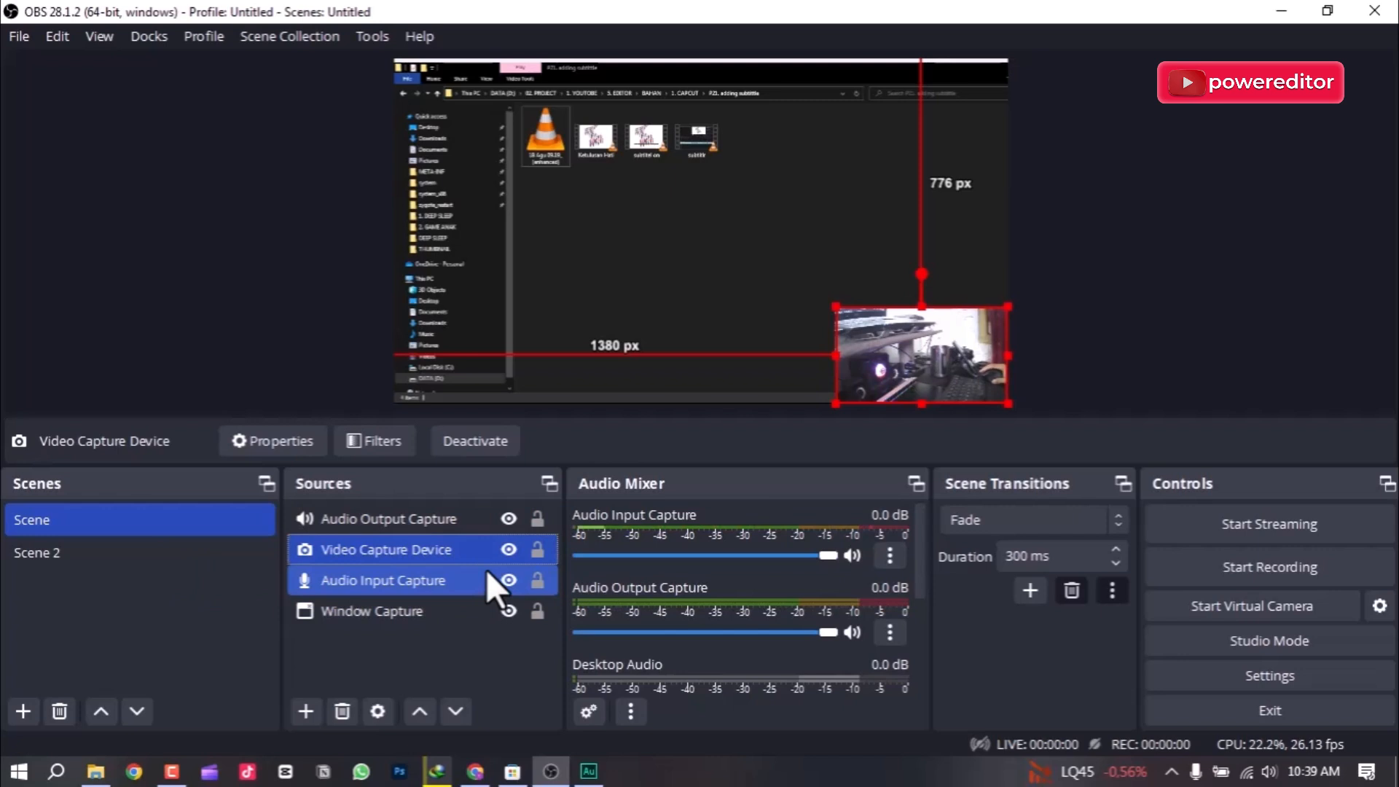
{"action": "left_click", "coordinate": [486, 569], "text": "ctrl"}
{"action": "left_click", "coordinate": [420, 635]}
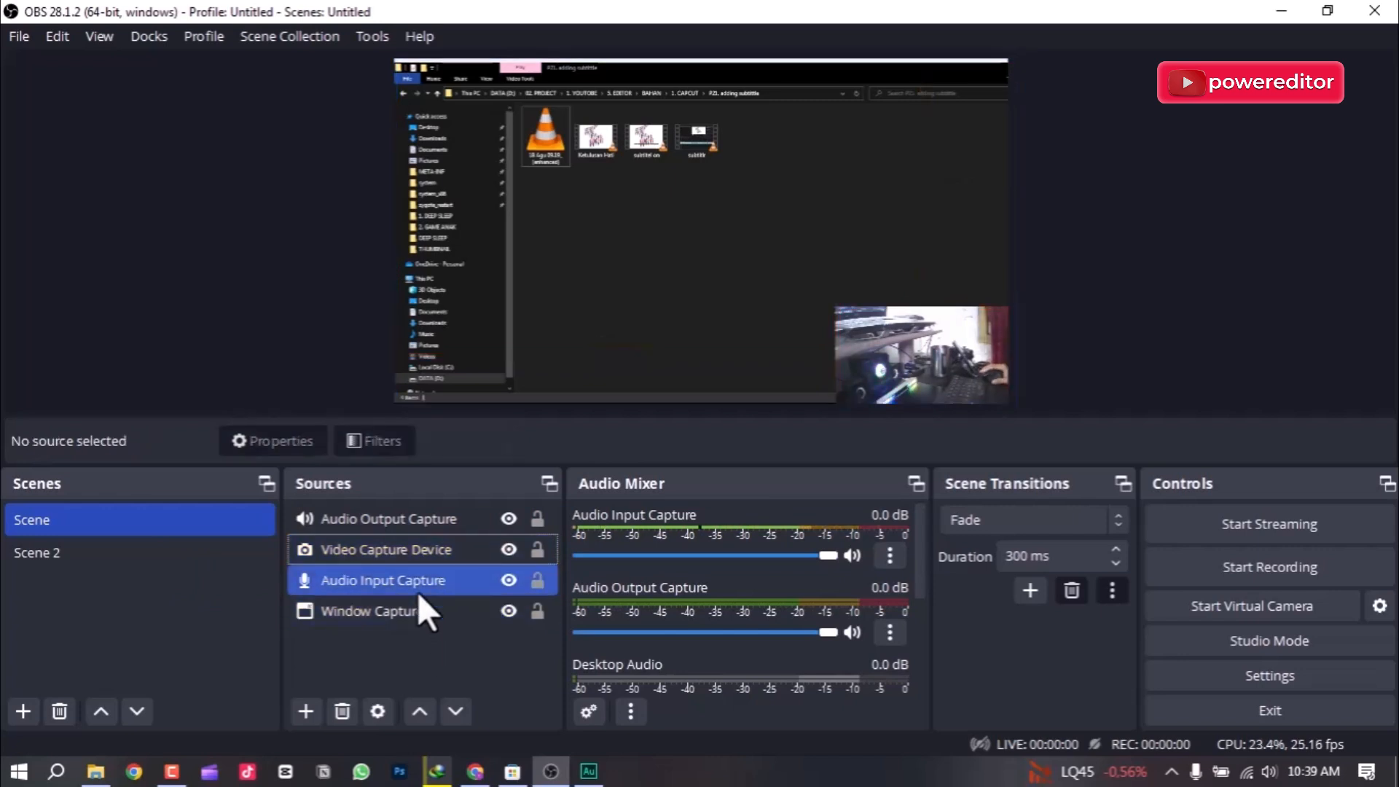
{"action": "left_click_drag", "start_coordinate": [407, 555], "coordinate": [408, 517]}
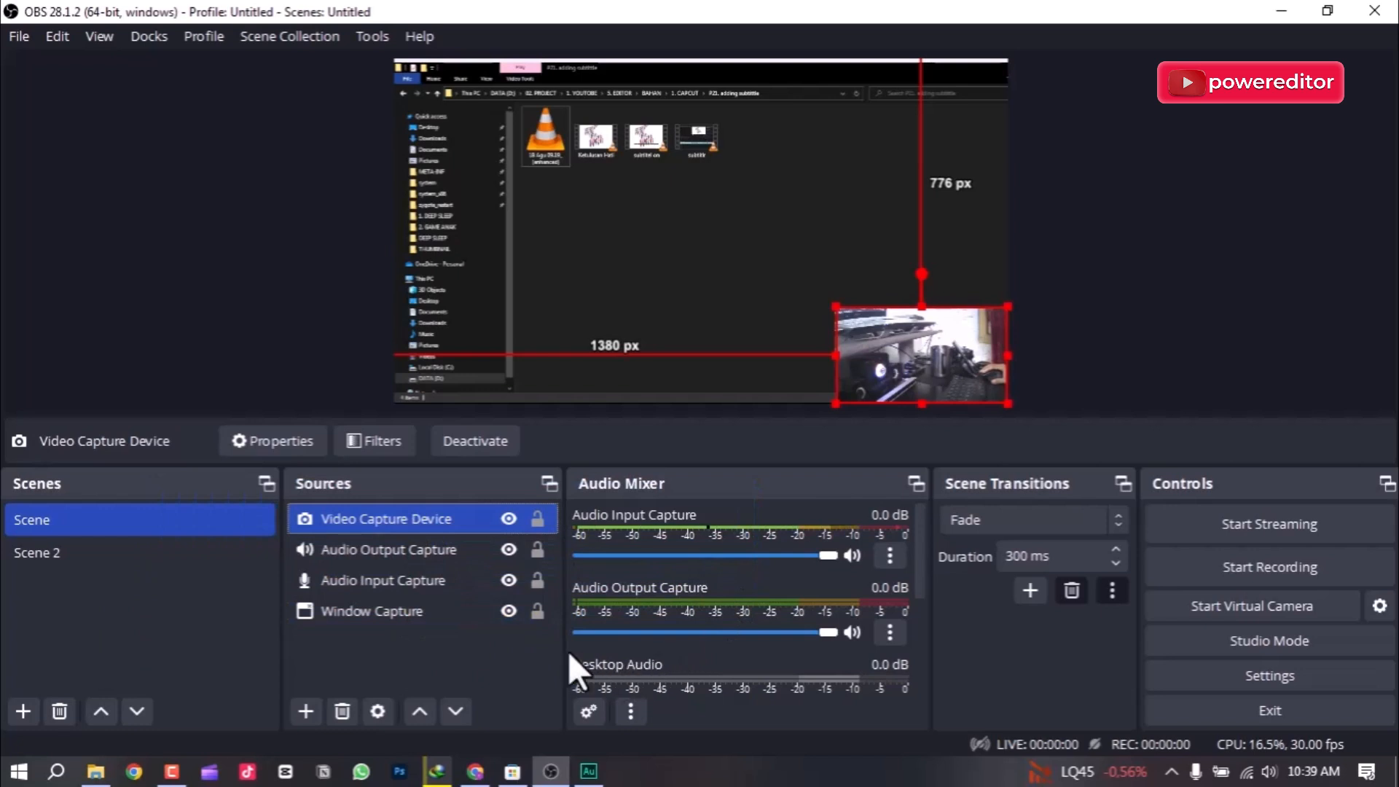
{"action": "left_click", "coordinate": [714, 285]}
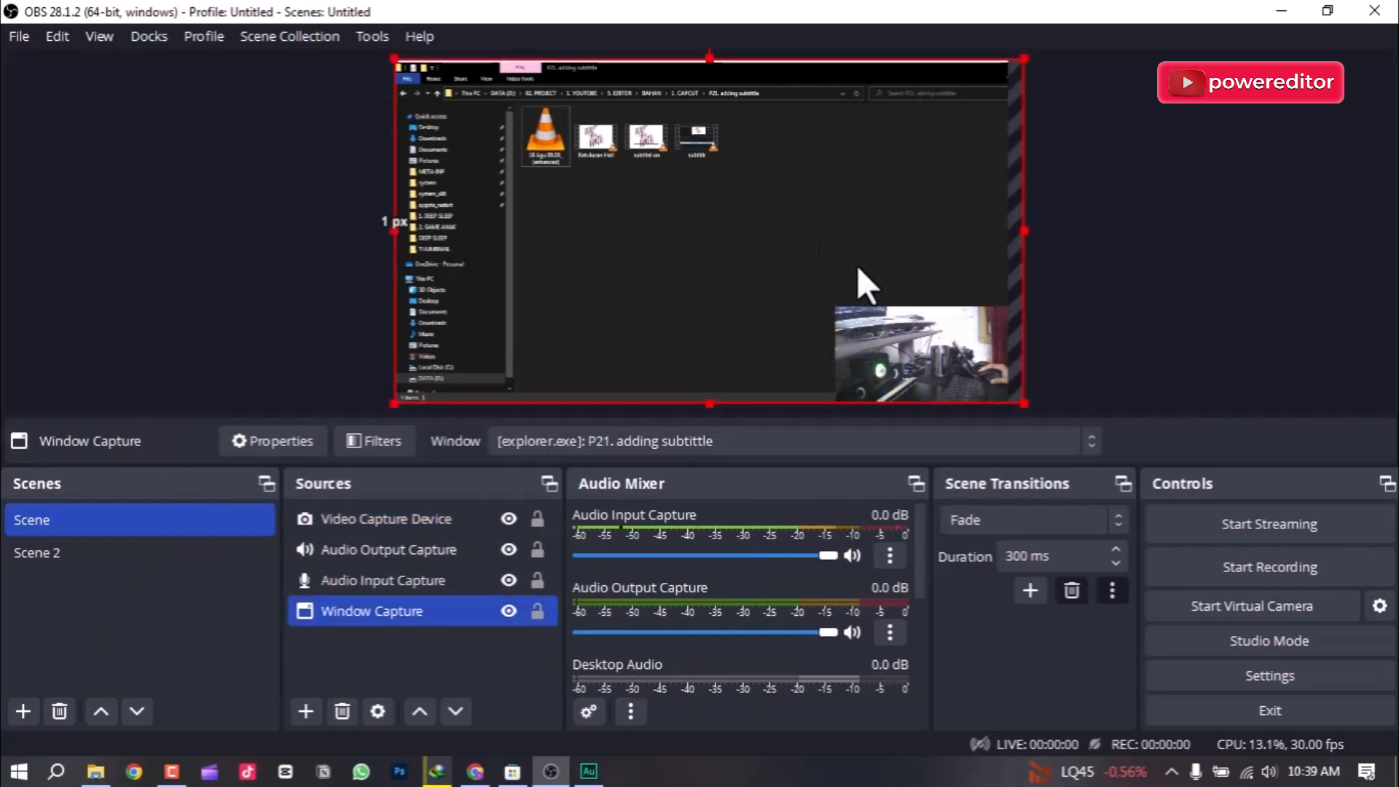